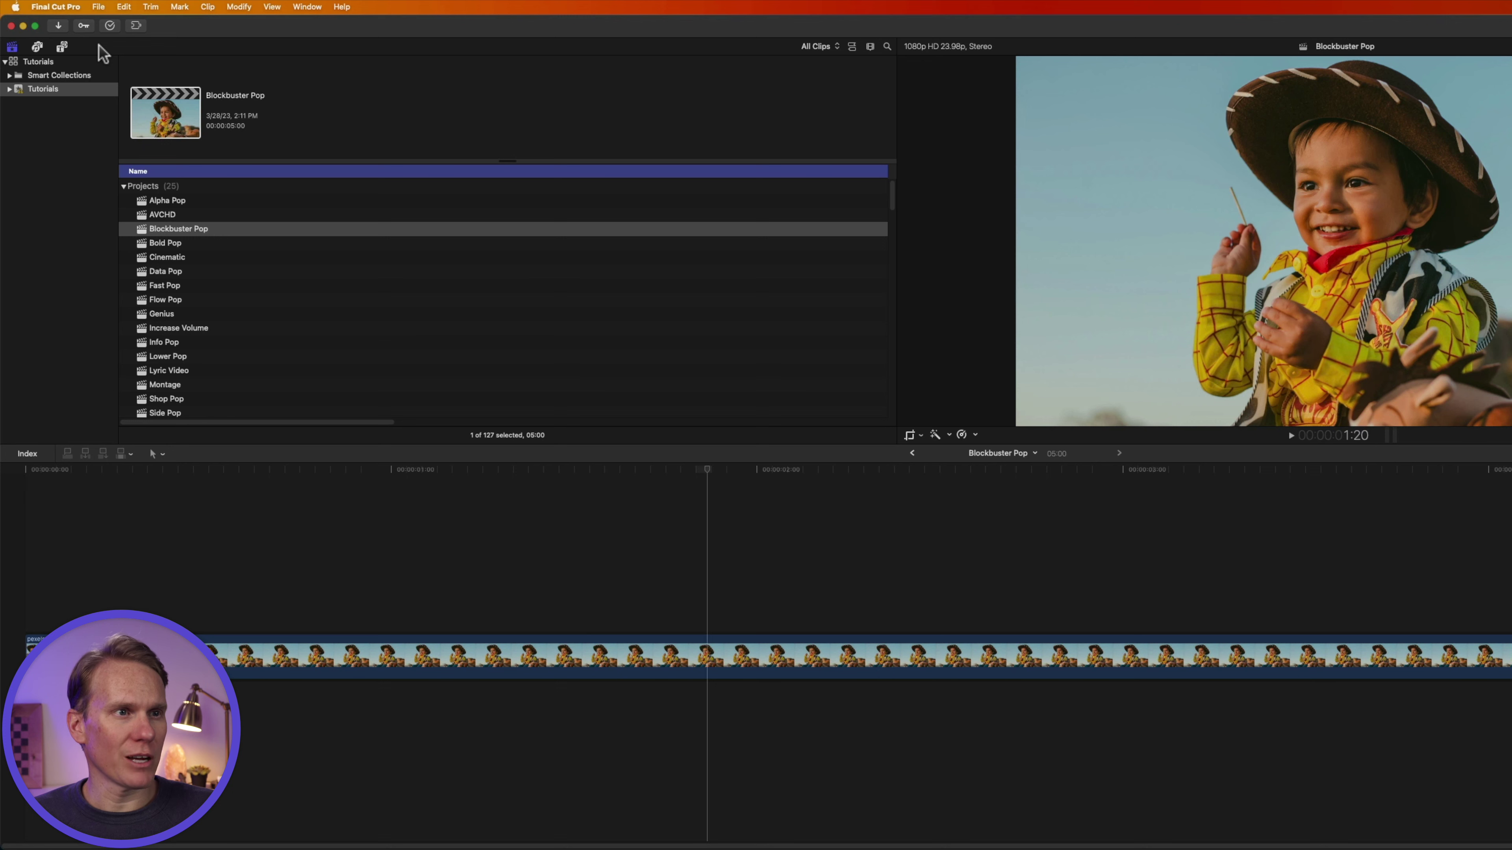
- Place the Toy Story title from the Blockbuster Pop title category above the clip at the start of the timeline
click(63, 49)
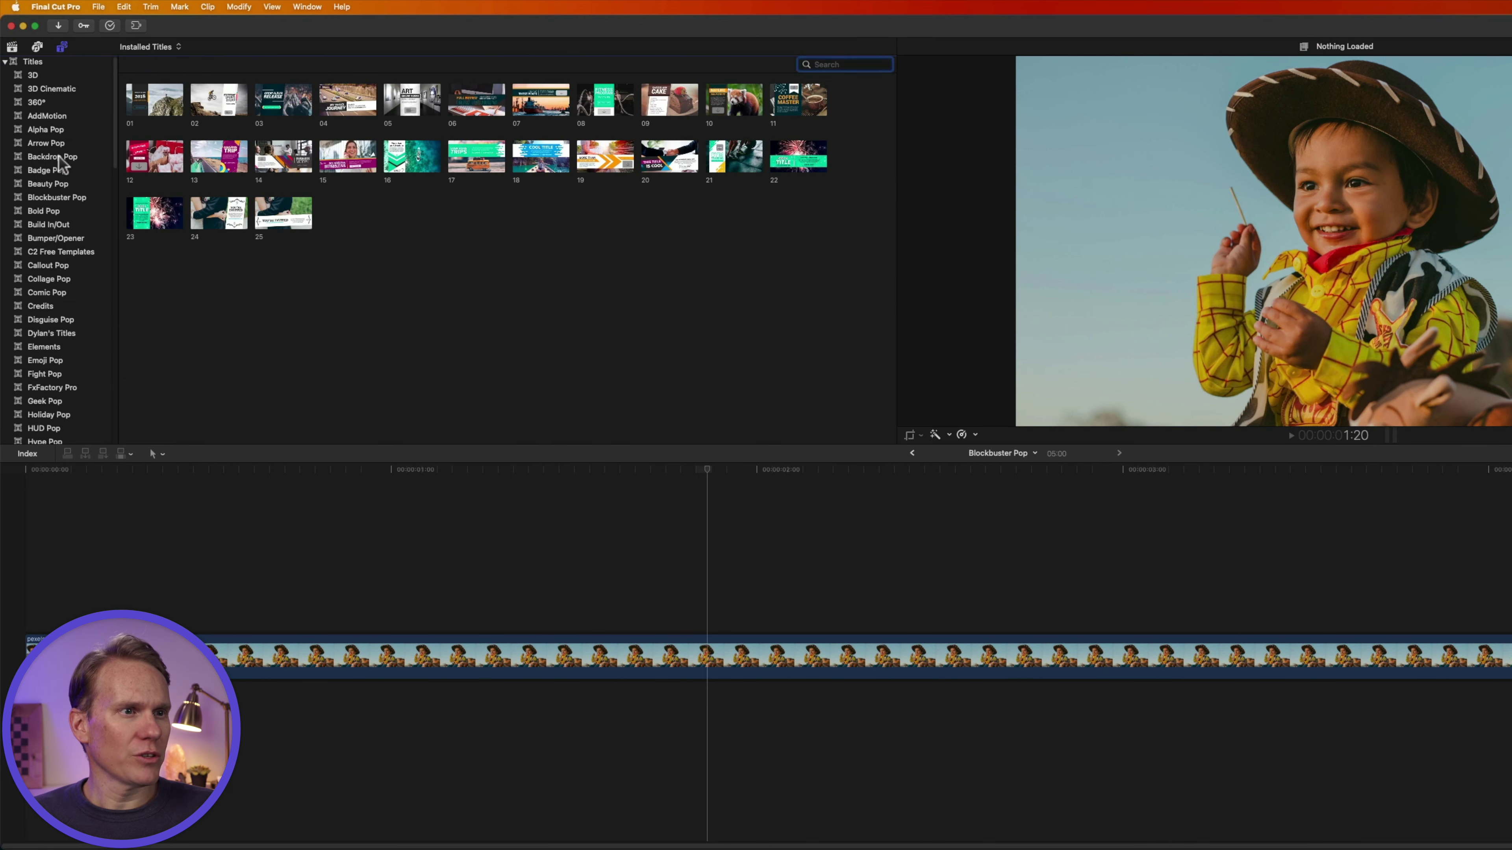
click(56, 199)
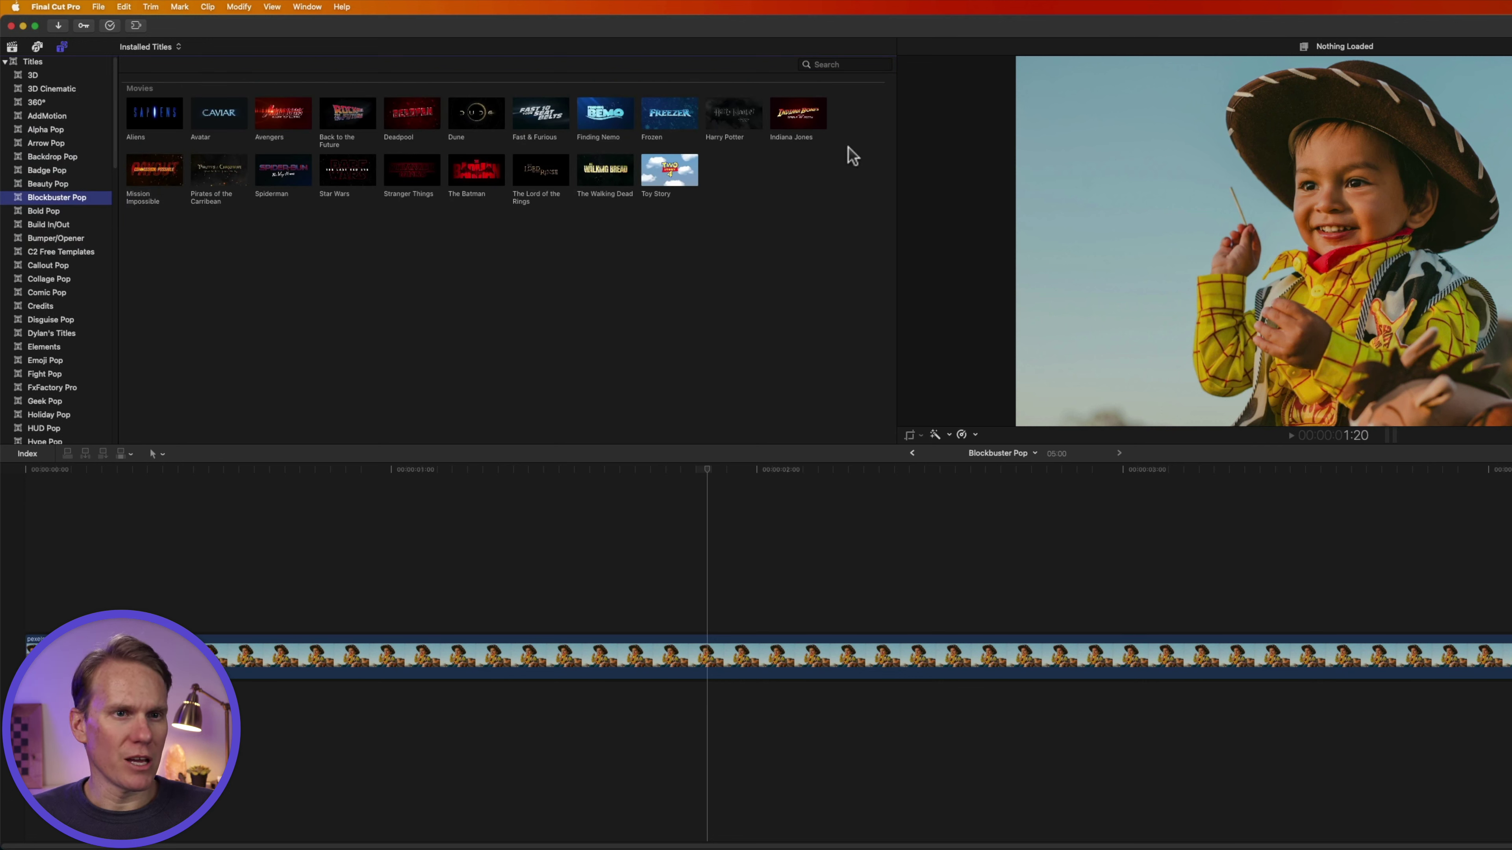
click(836, 213)
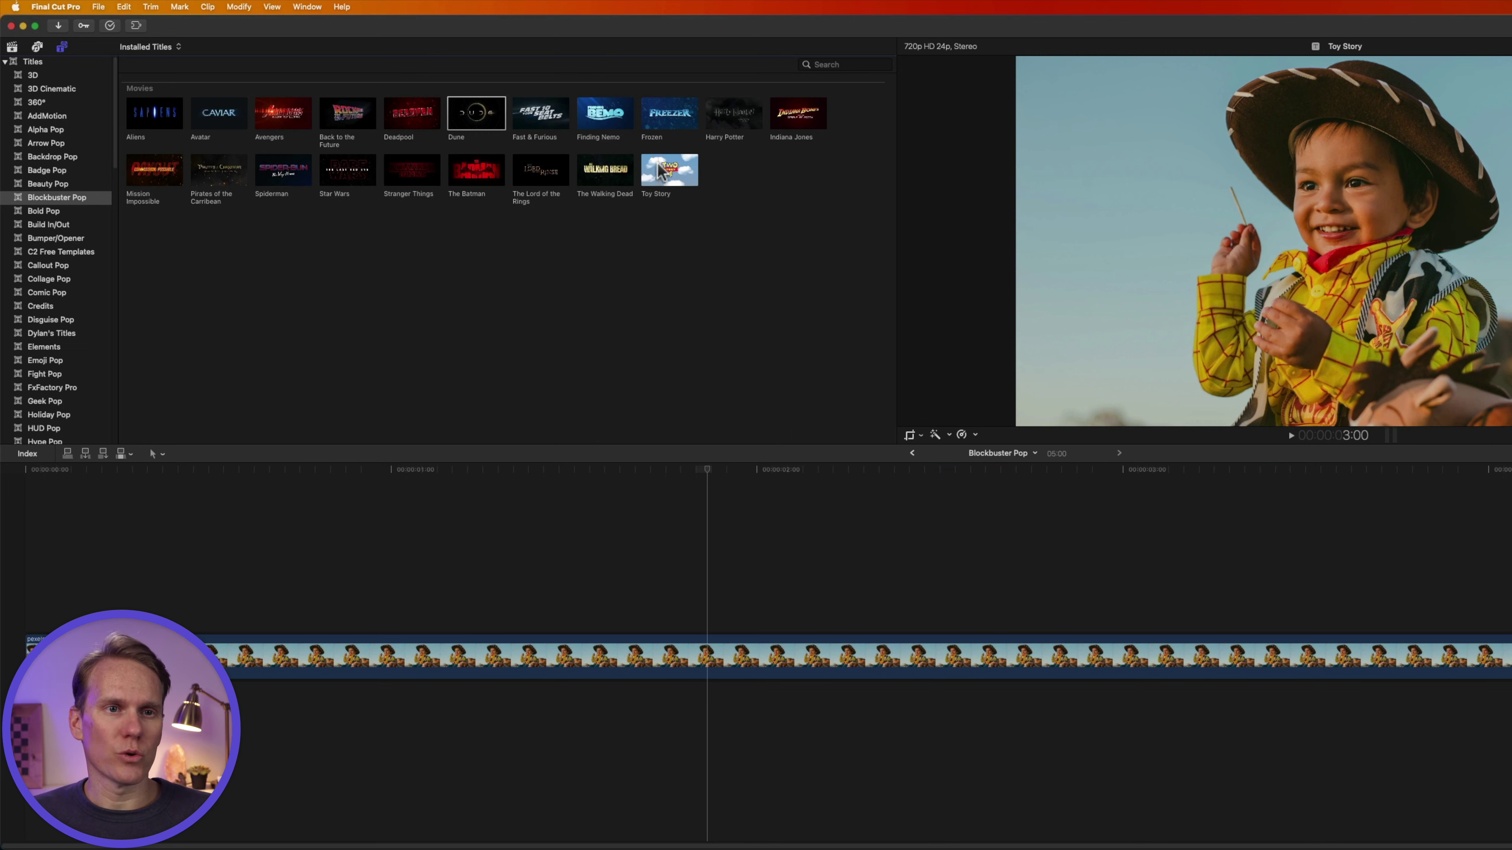
drag(653, 173, 331, 587)
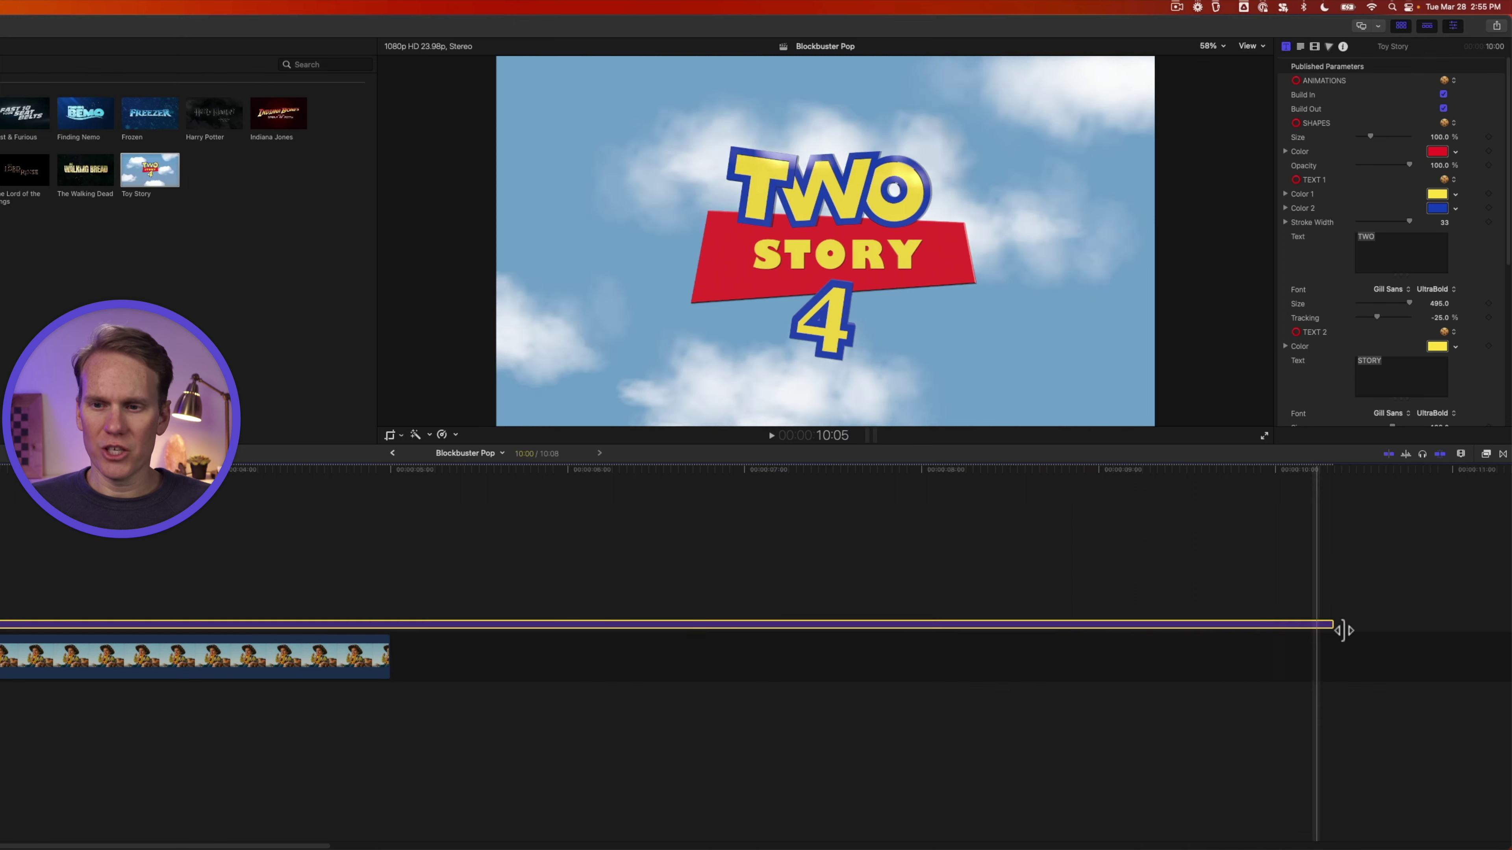
- Shorten the Toy Story title in the timeline to the 5-second length of the clip below it
drag(1333, 625, 832, 622)
click(731, 624)
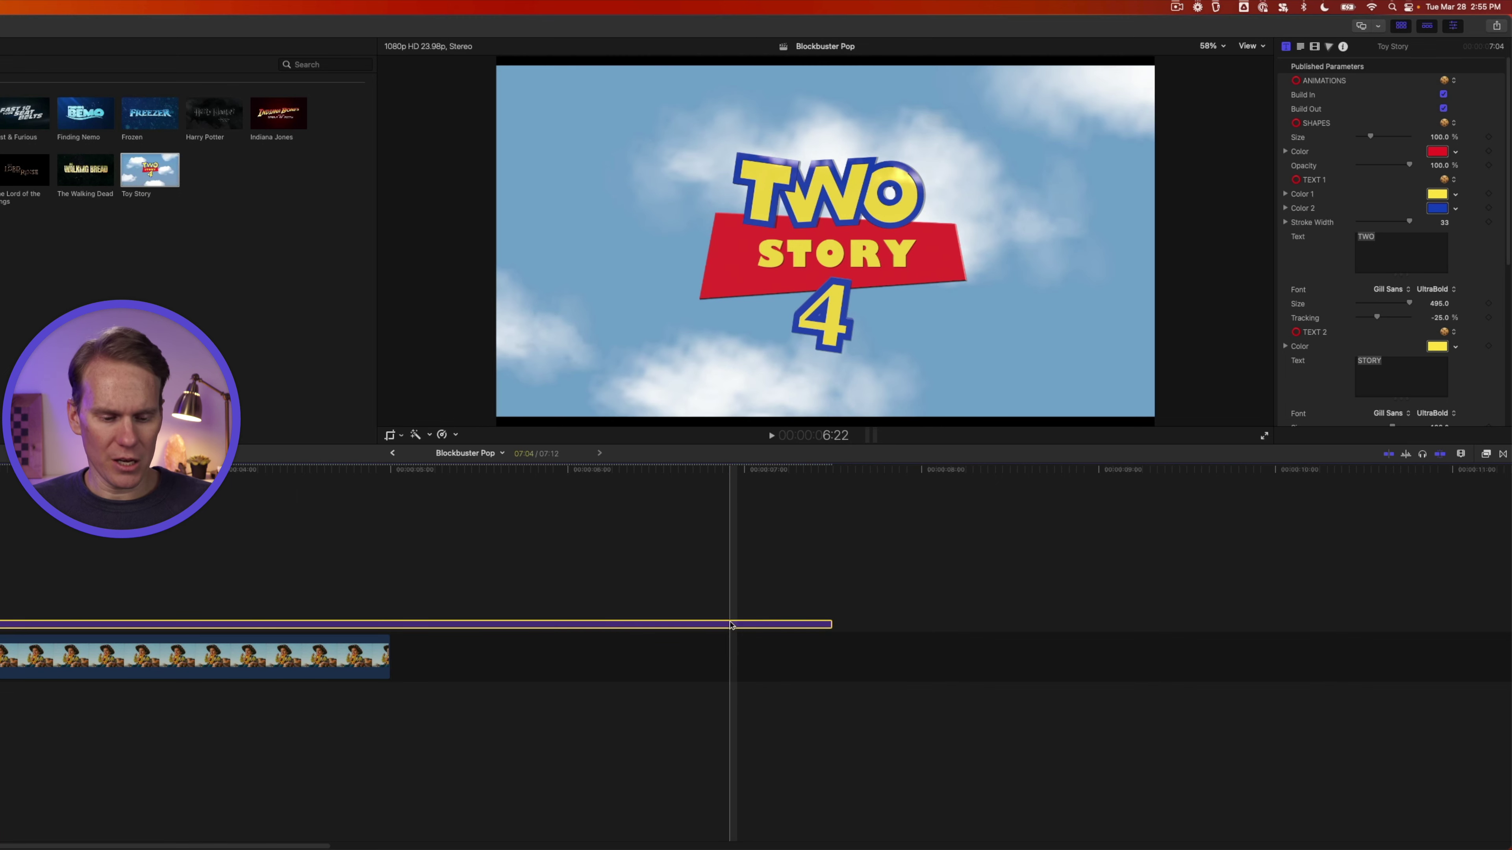
key(ctrl+d)
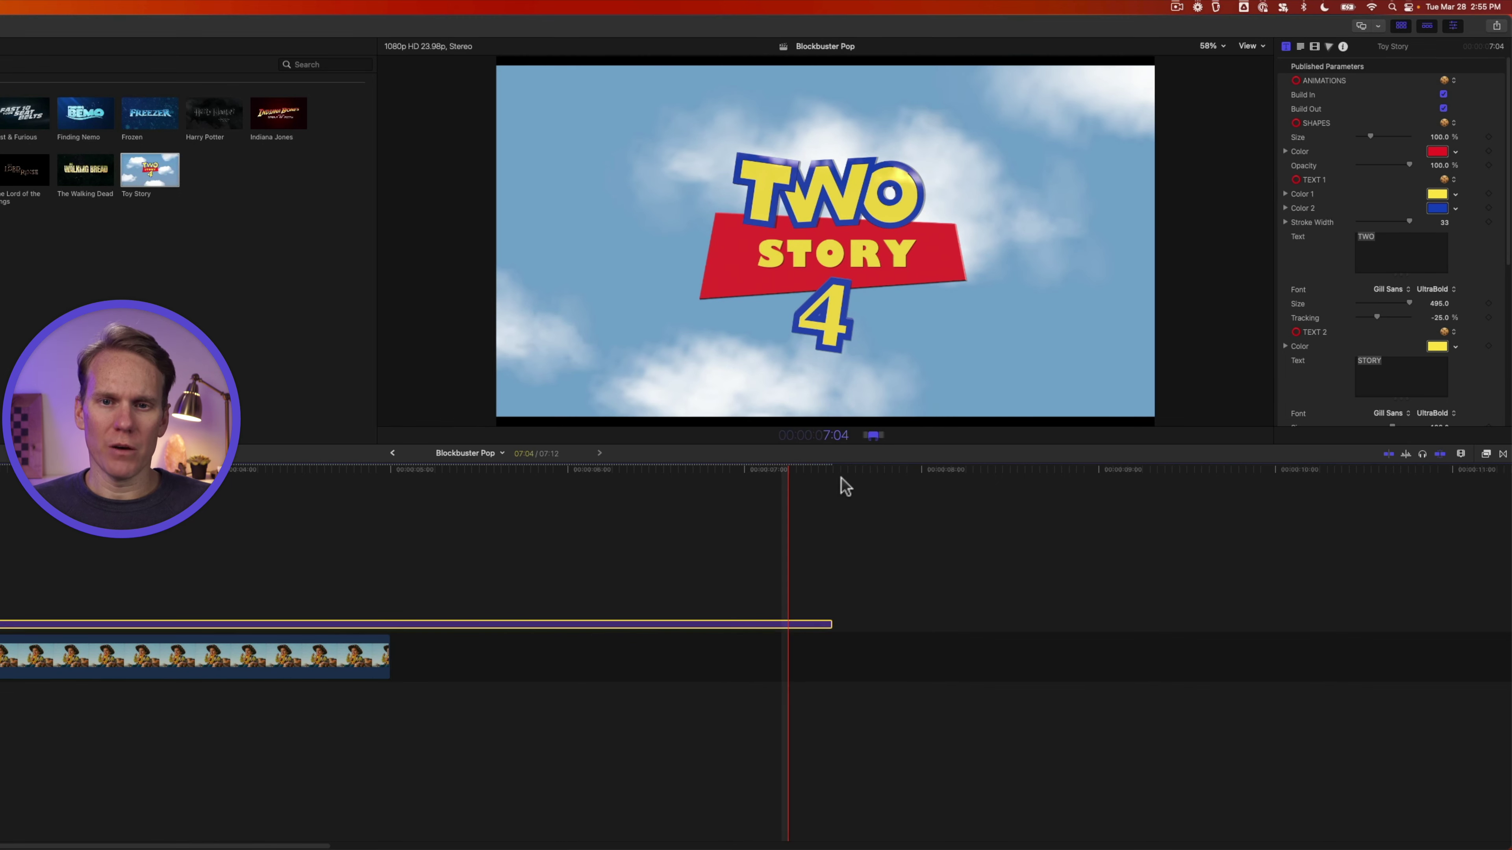
click(855, 469)
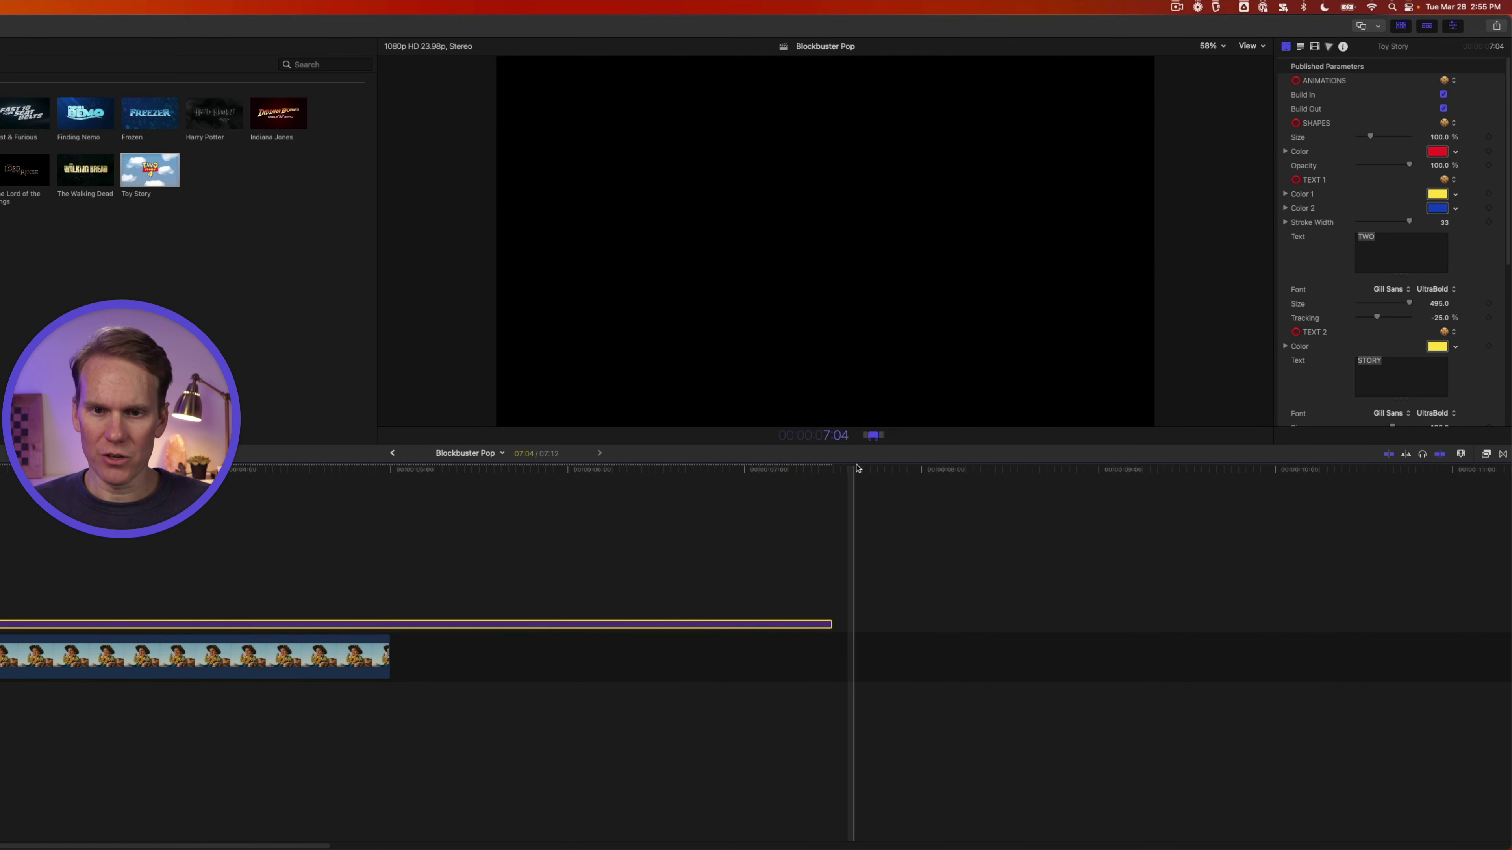
text(202)
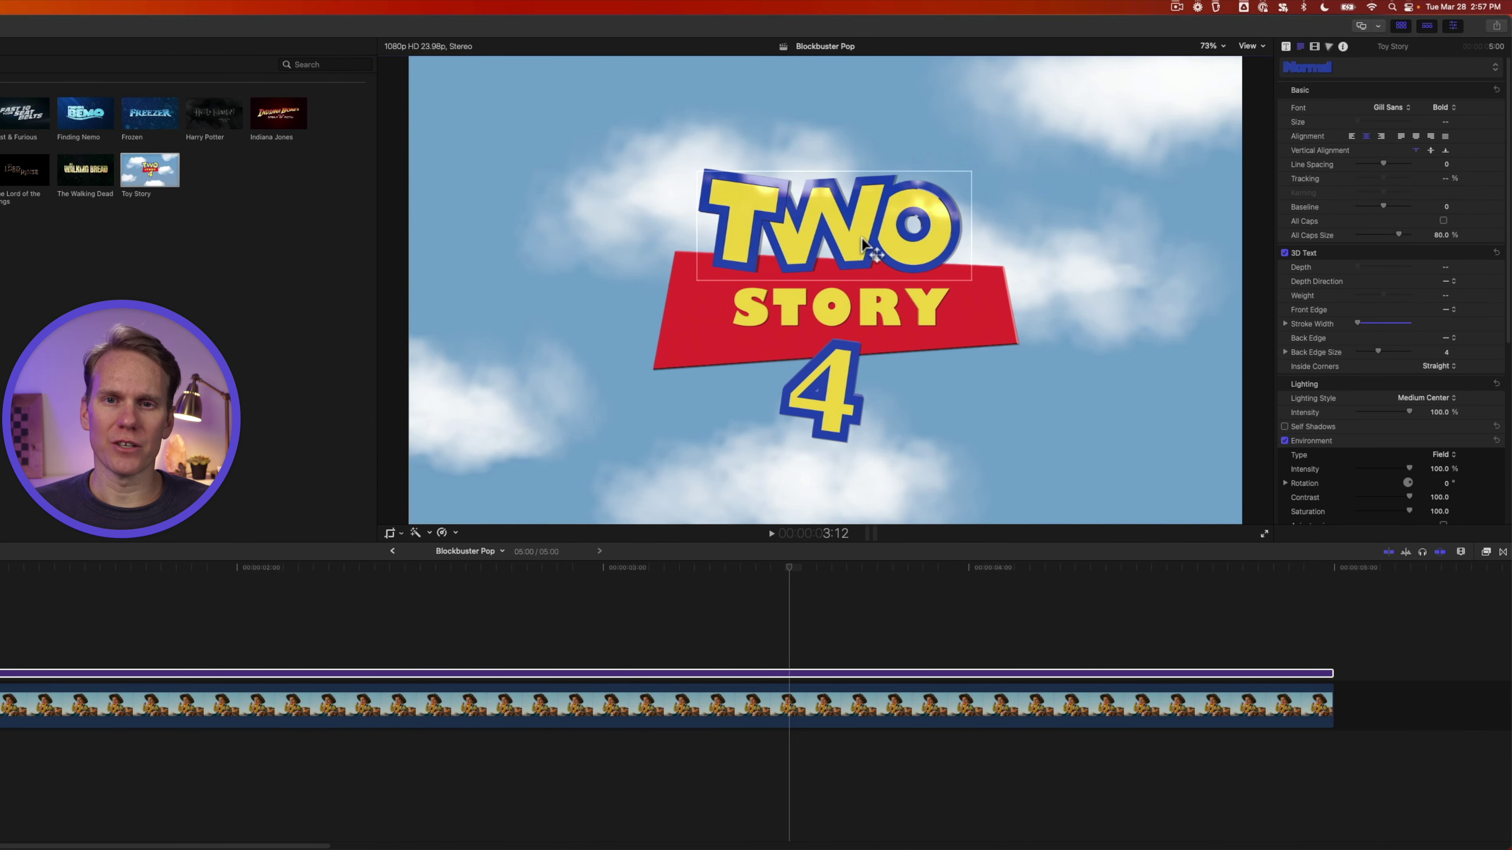
- Replace the title's first text line TWO with OUR directly in the viewer
click(851, 224)
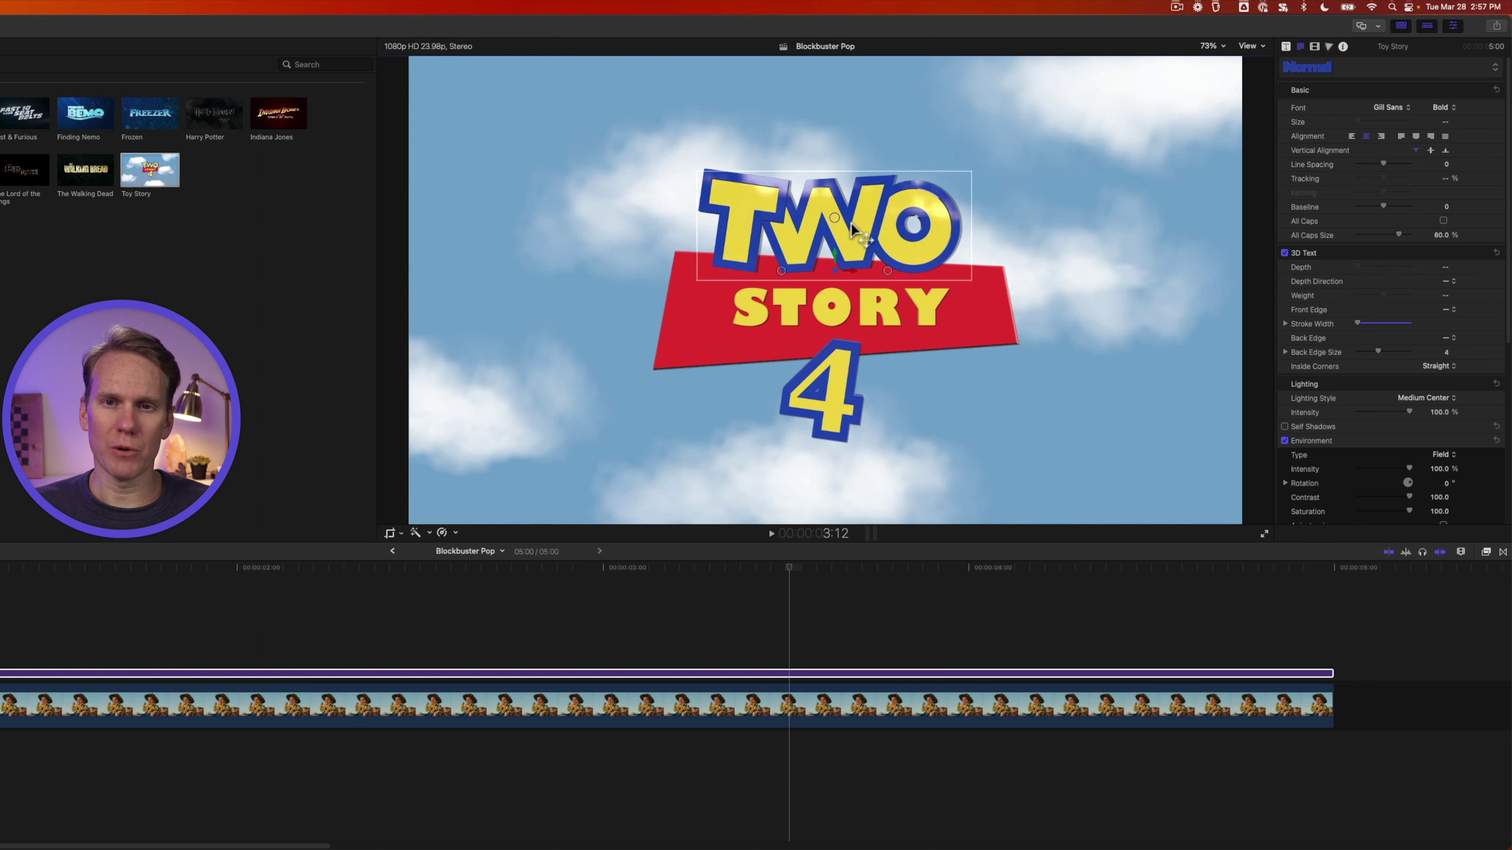
double_click(853, 219)
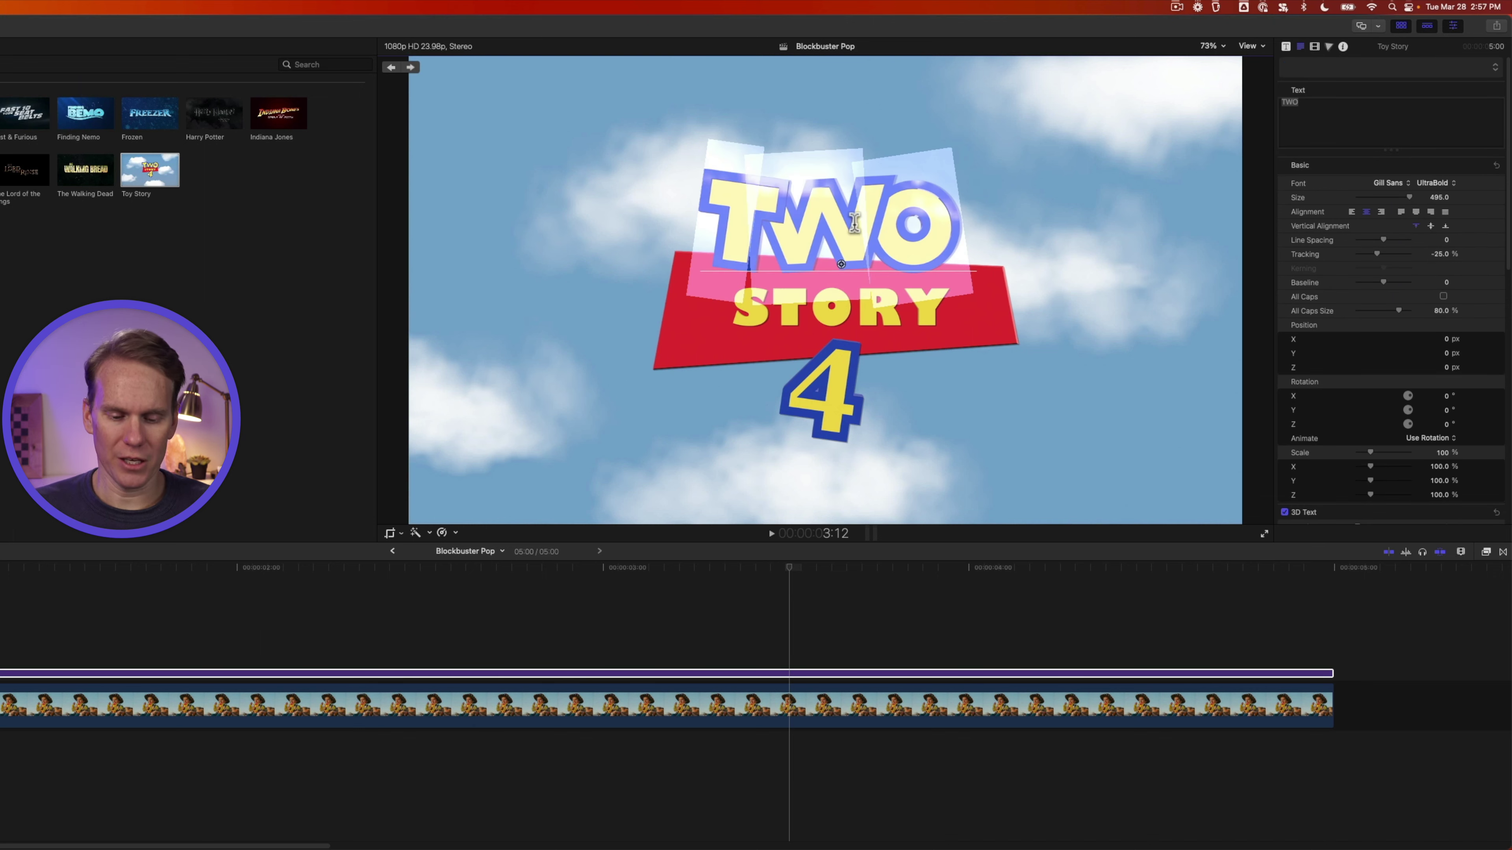
text(OUR)
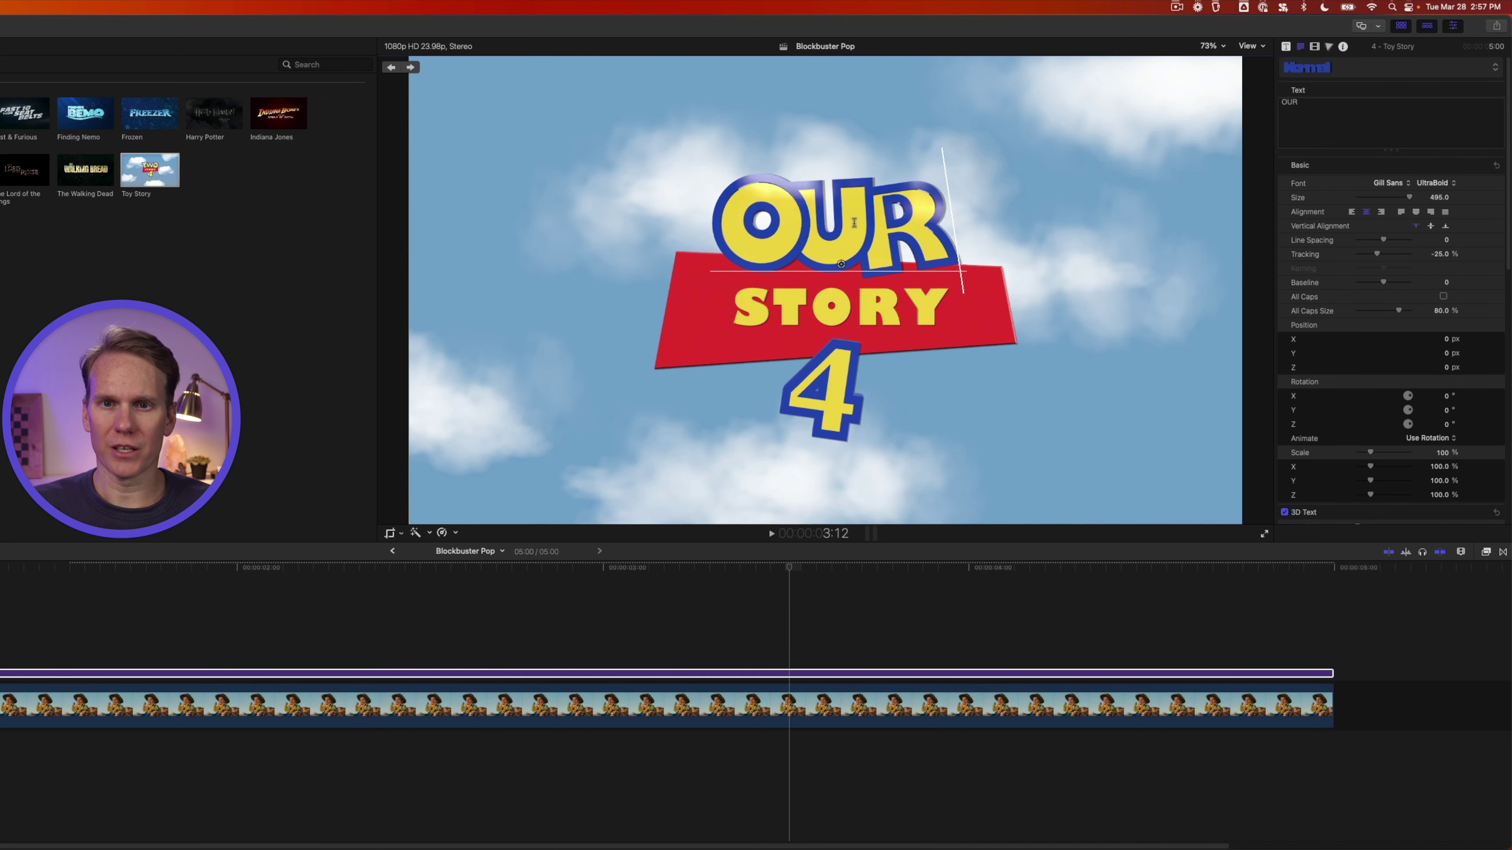
- Select the STORY text in the viewer and replace it with GAME using the inspector
click(844, 311)
click(843, 306)
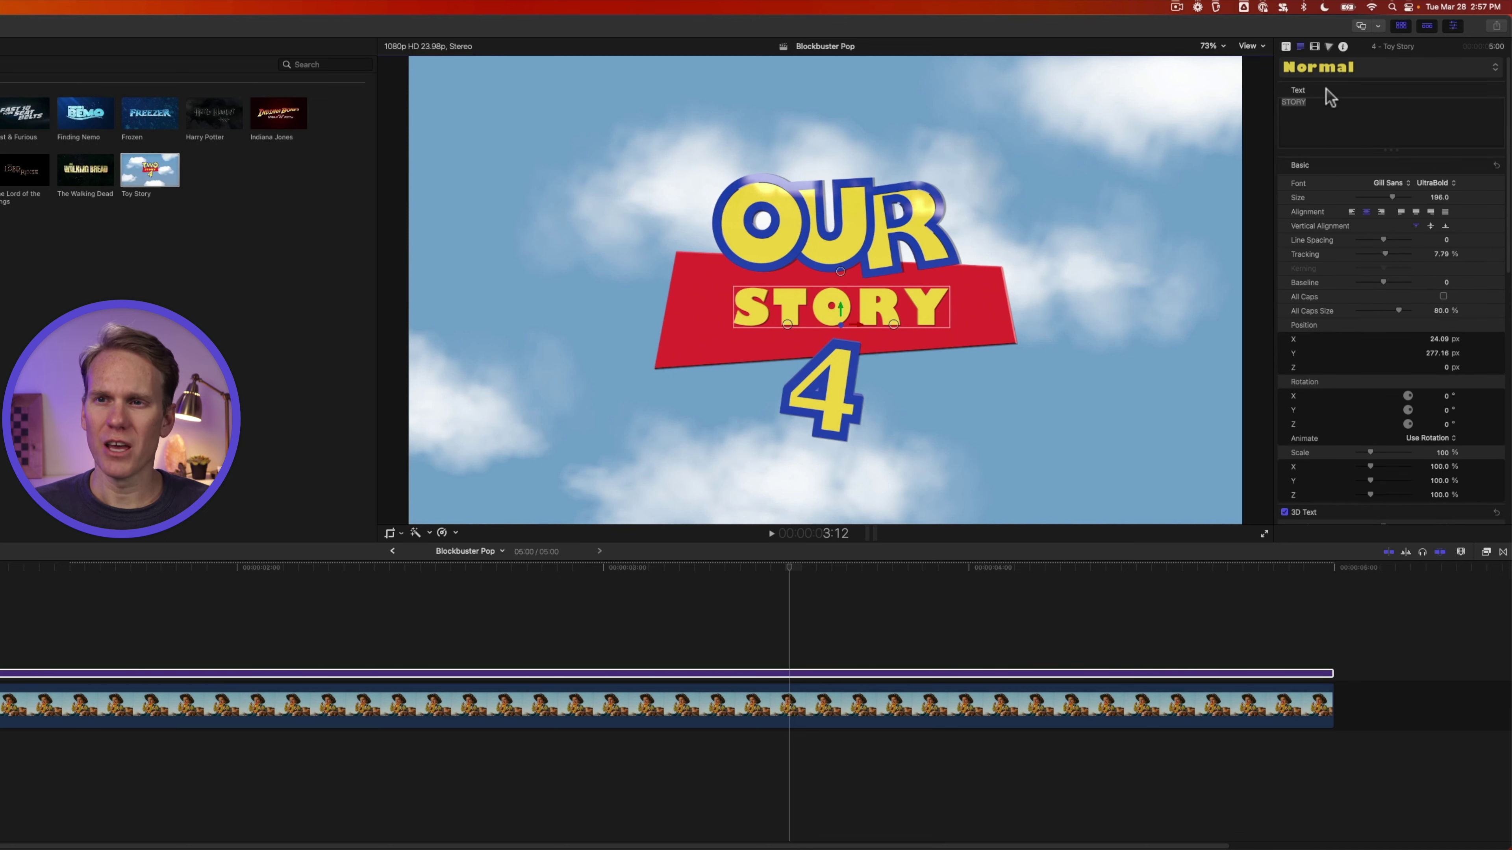
click(1453, 28)
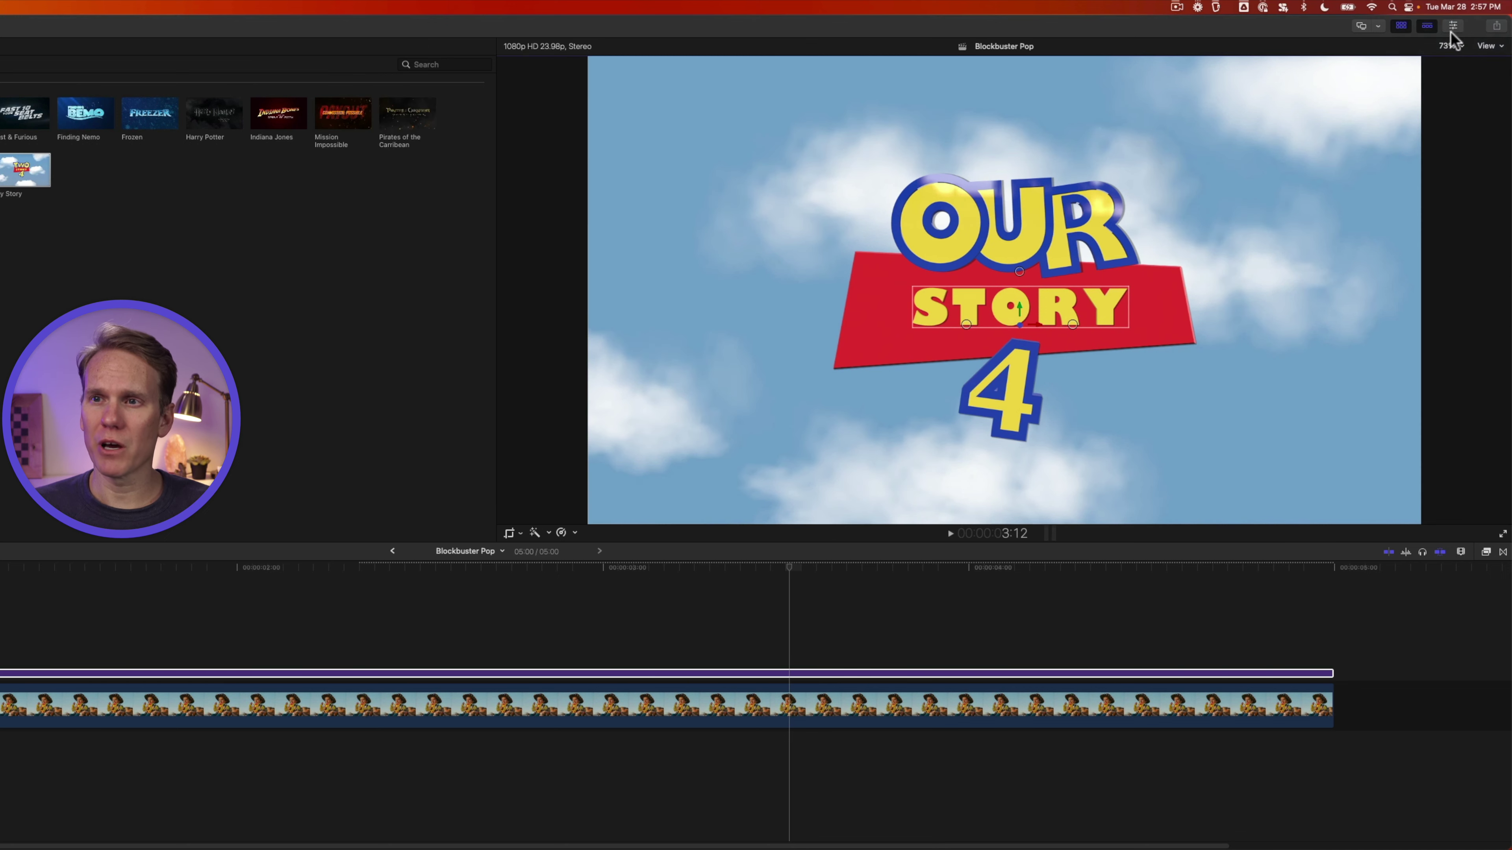
click(1454, 28)
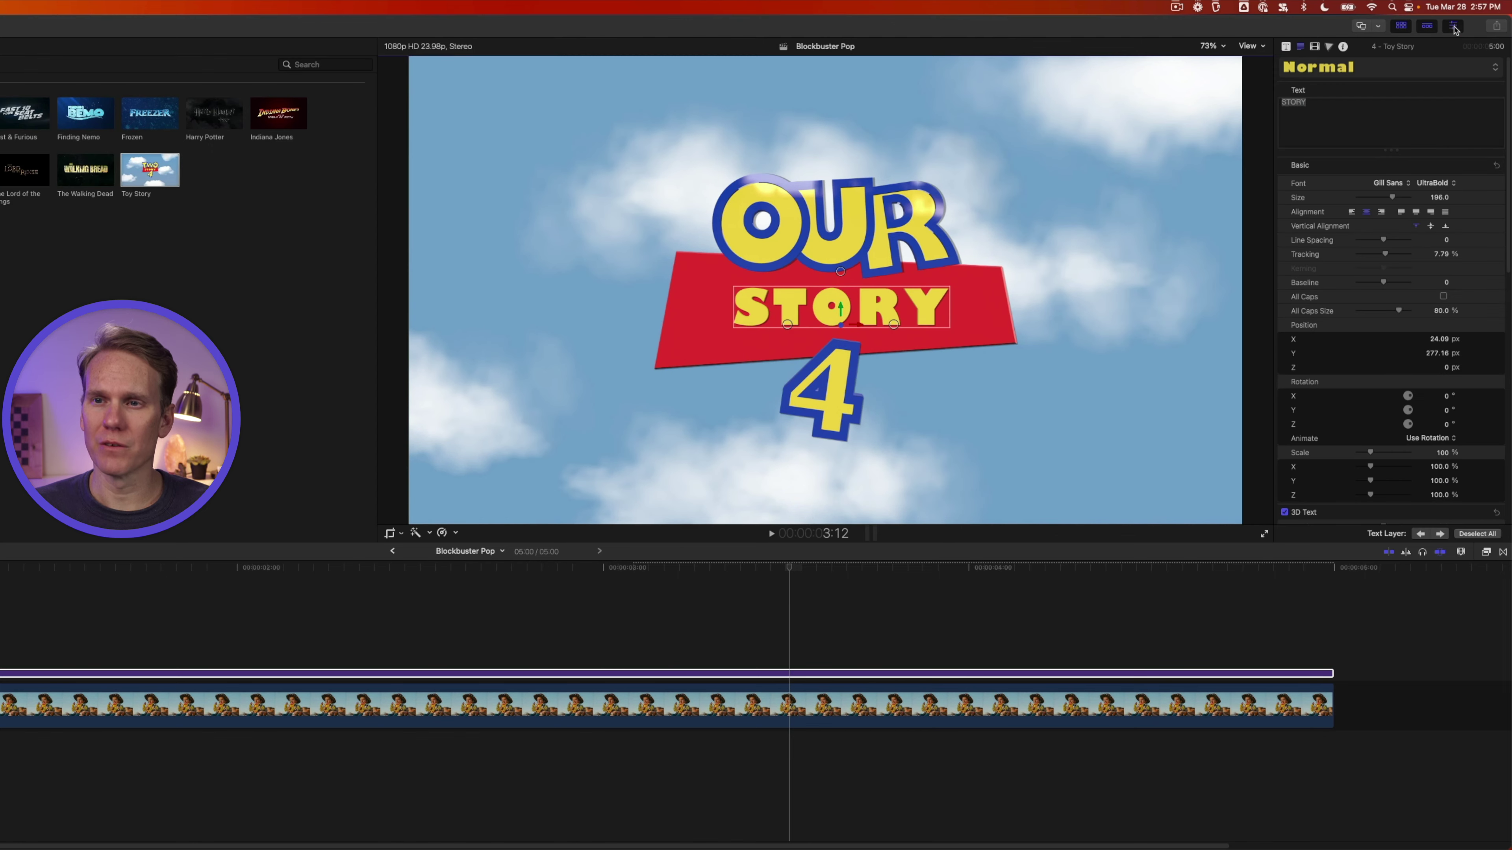
double_click(1310, 102)
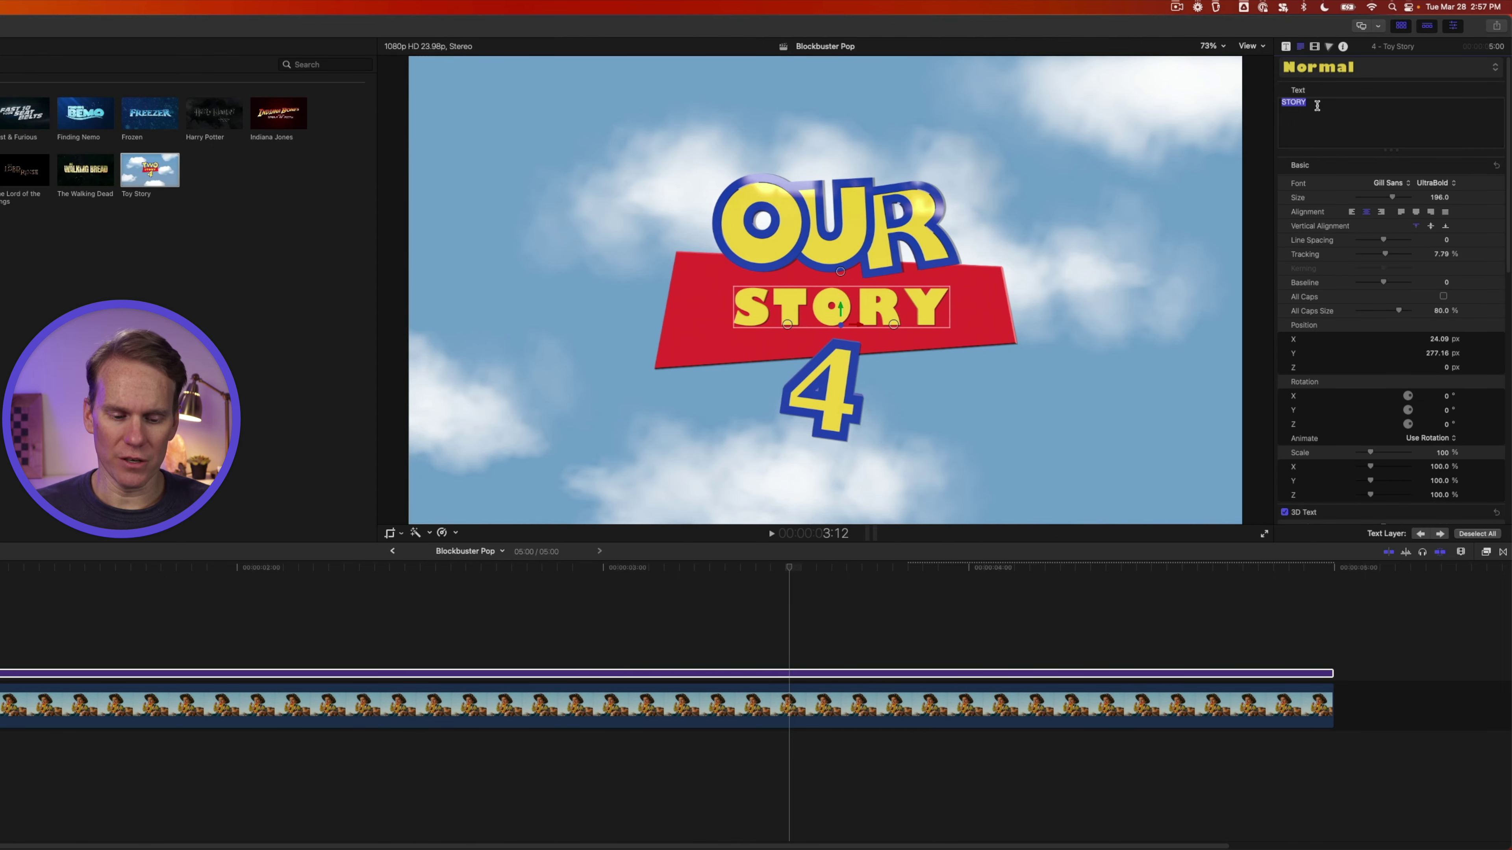
text(GAME)
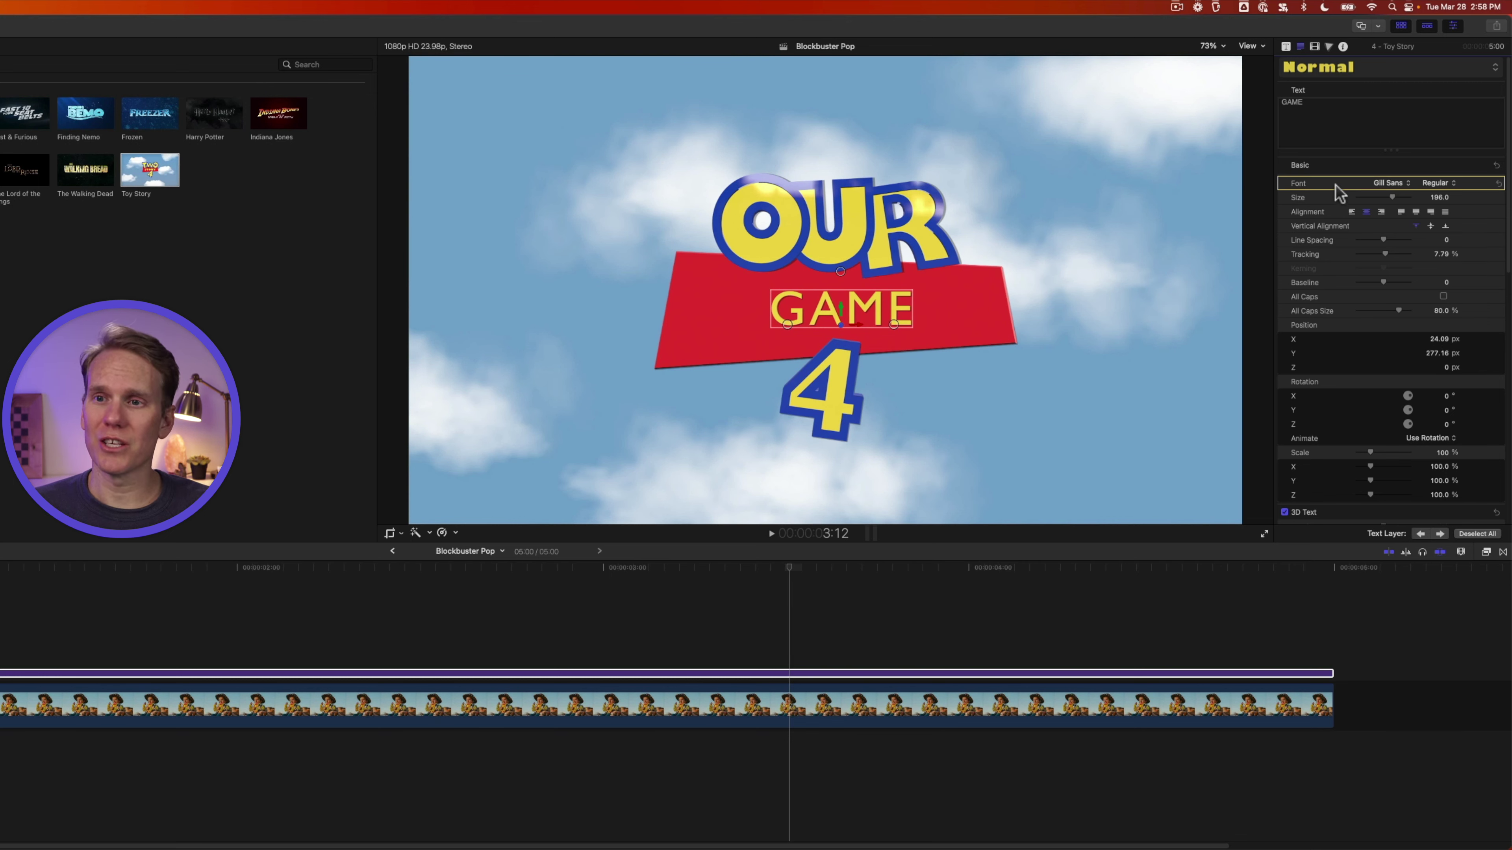
scroll(1382, 298, down, 10)
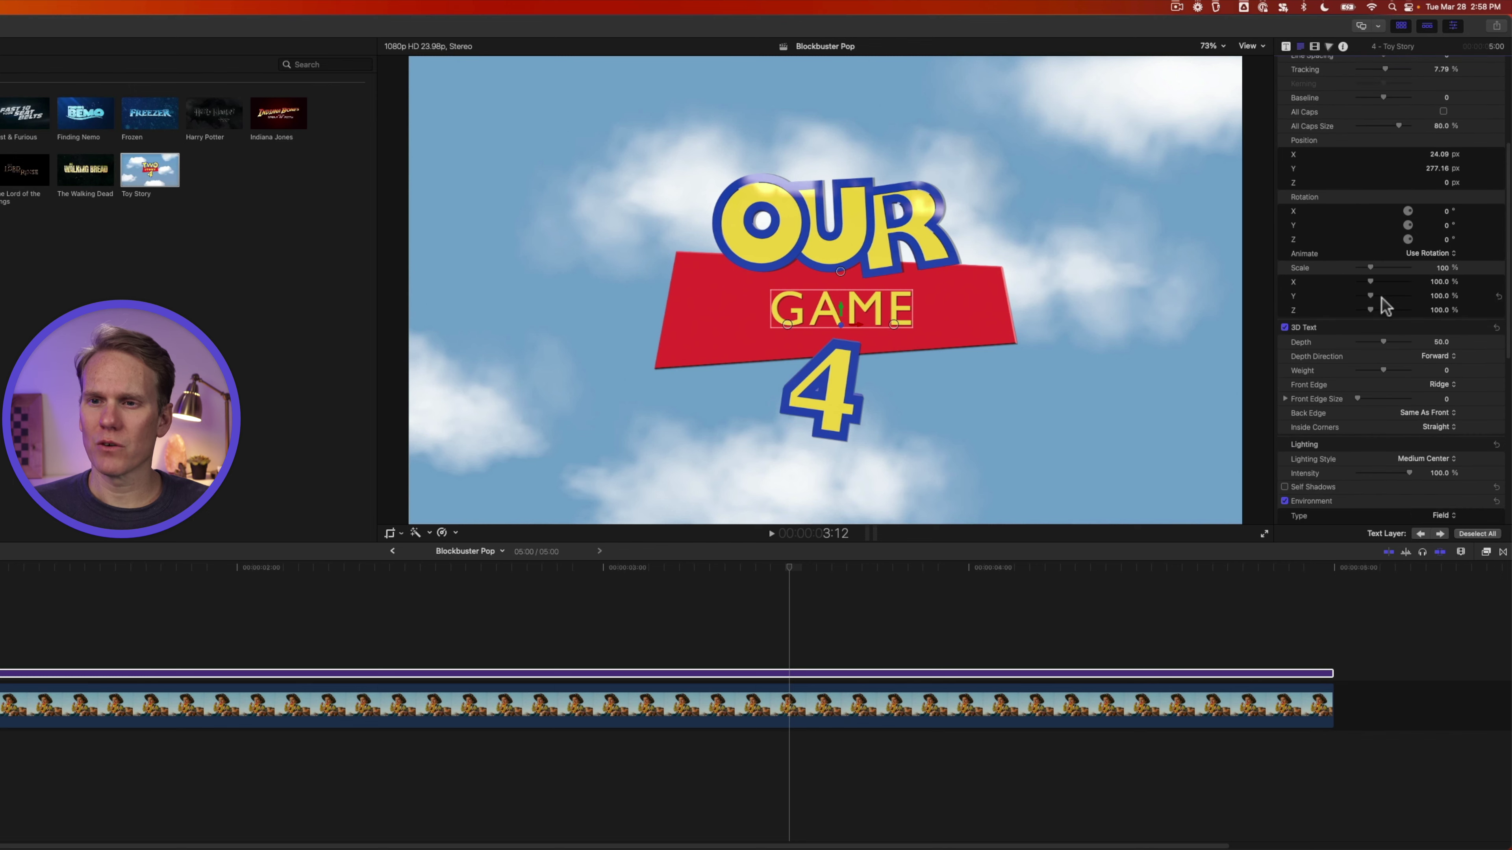
scroll(1382, 297, down, 8)
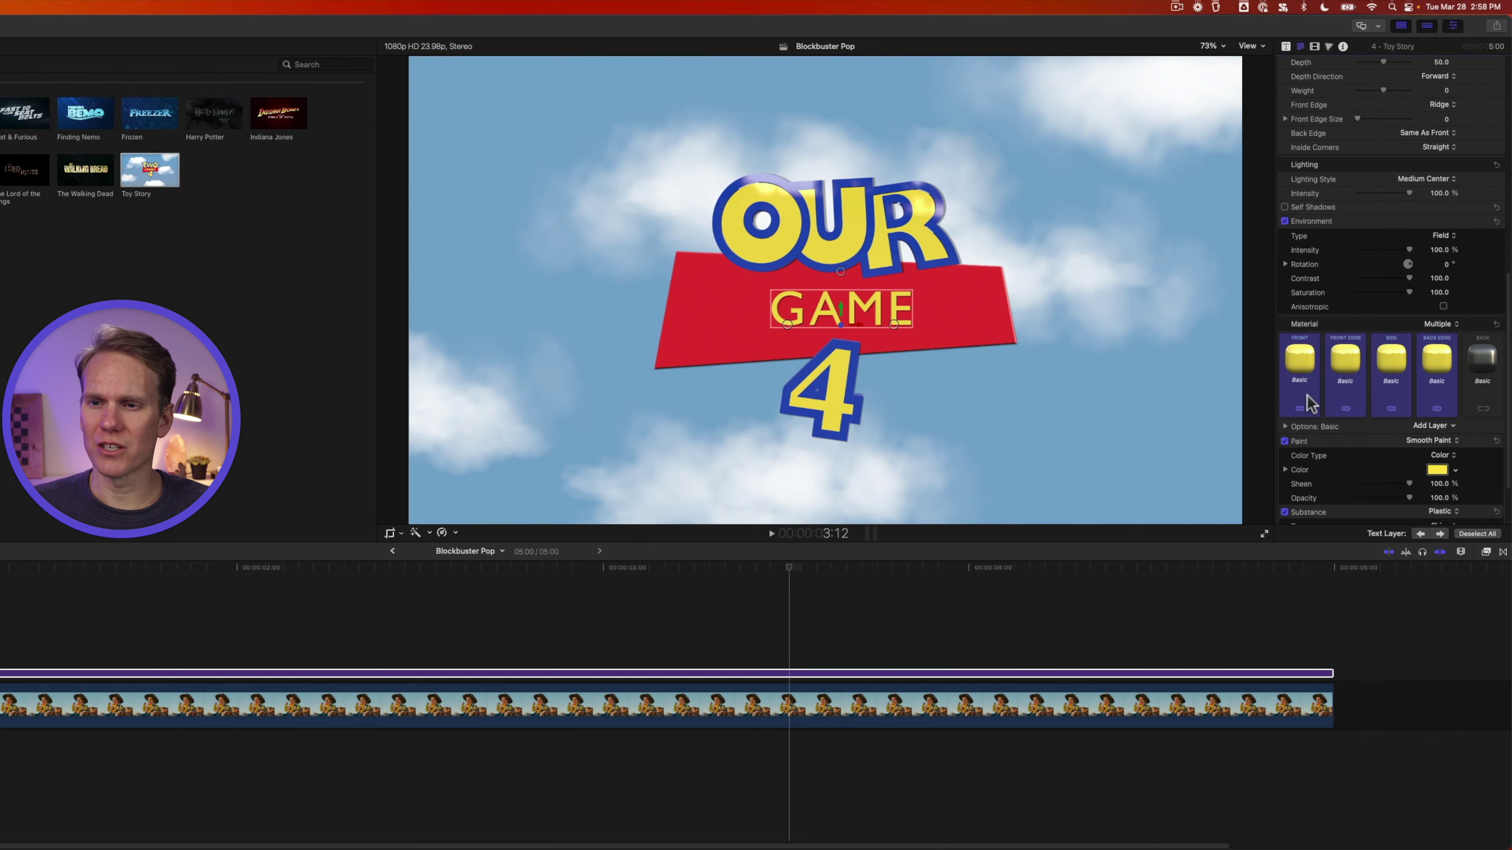
scroll(1421, 399, down, 2)
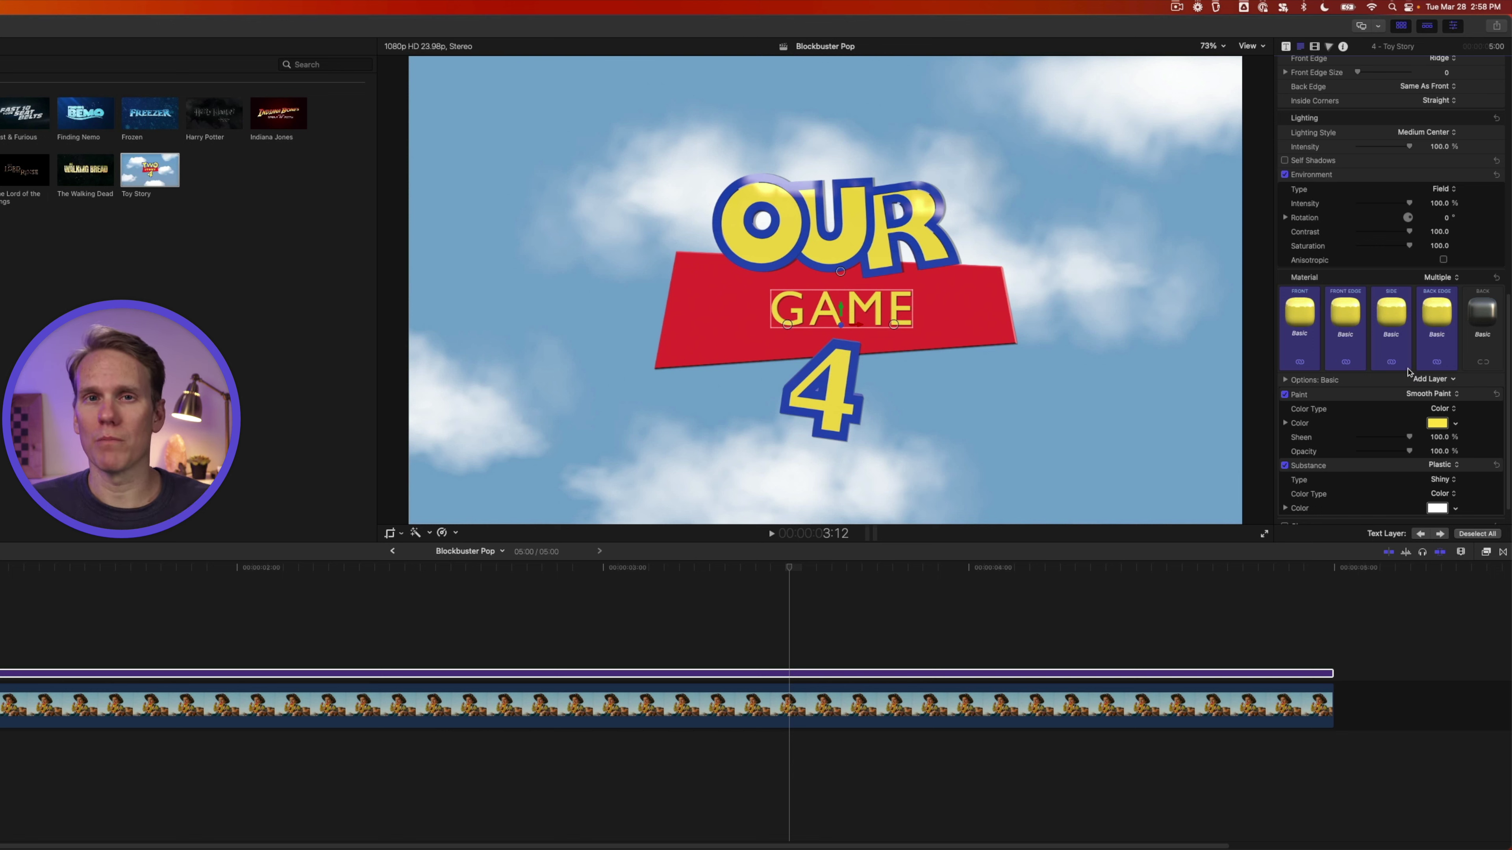
- Try moving the OUR text along its 3D axes with the on-screen handles, and undo the move
click(938, 241)
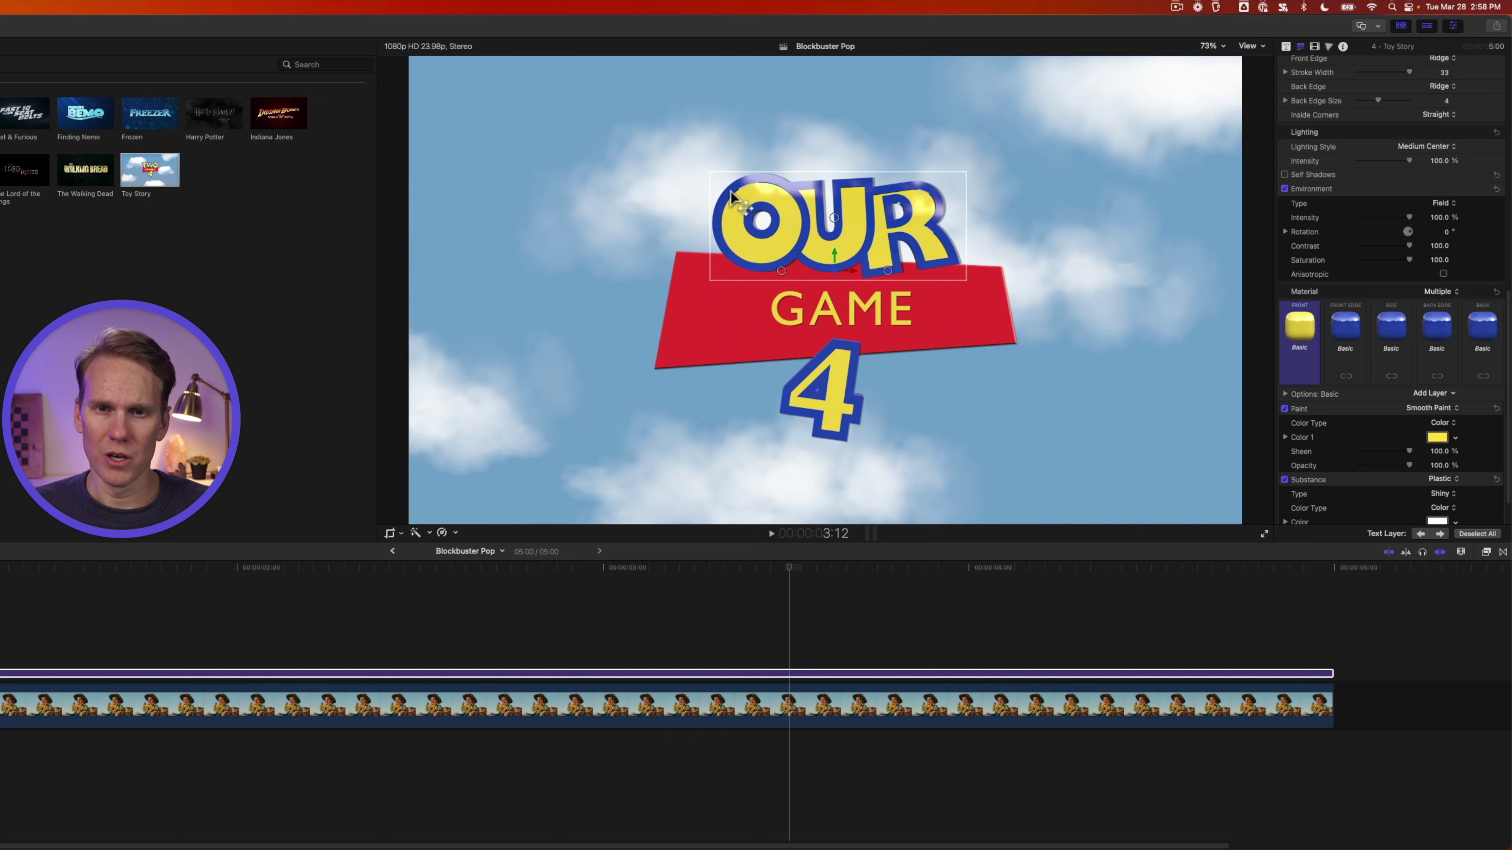
mouse_move(739, 220)
mouse_down()
mouse_move(643, 189)
mouse_move(660, 173)
mouse_move(849, 217)
mouse_move(739, 220)
mouse_up()
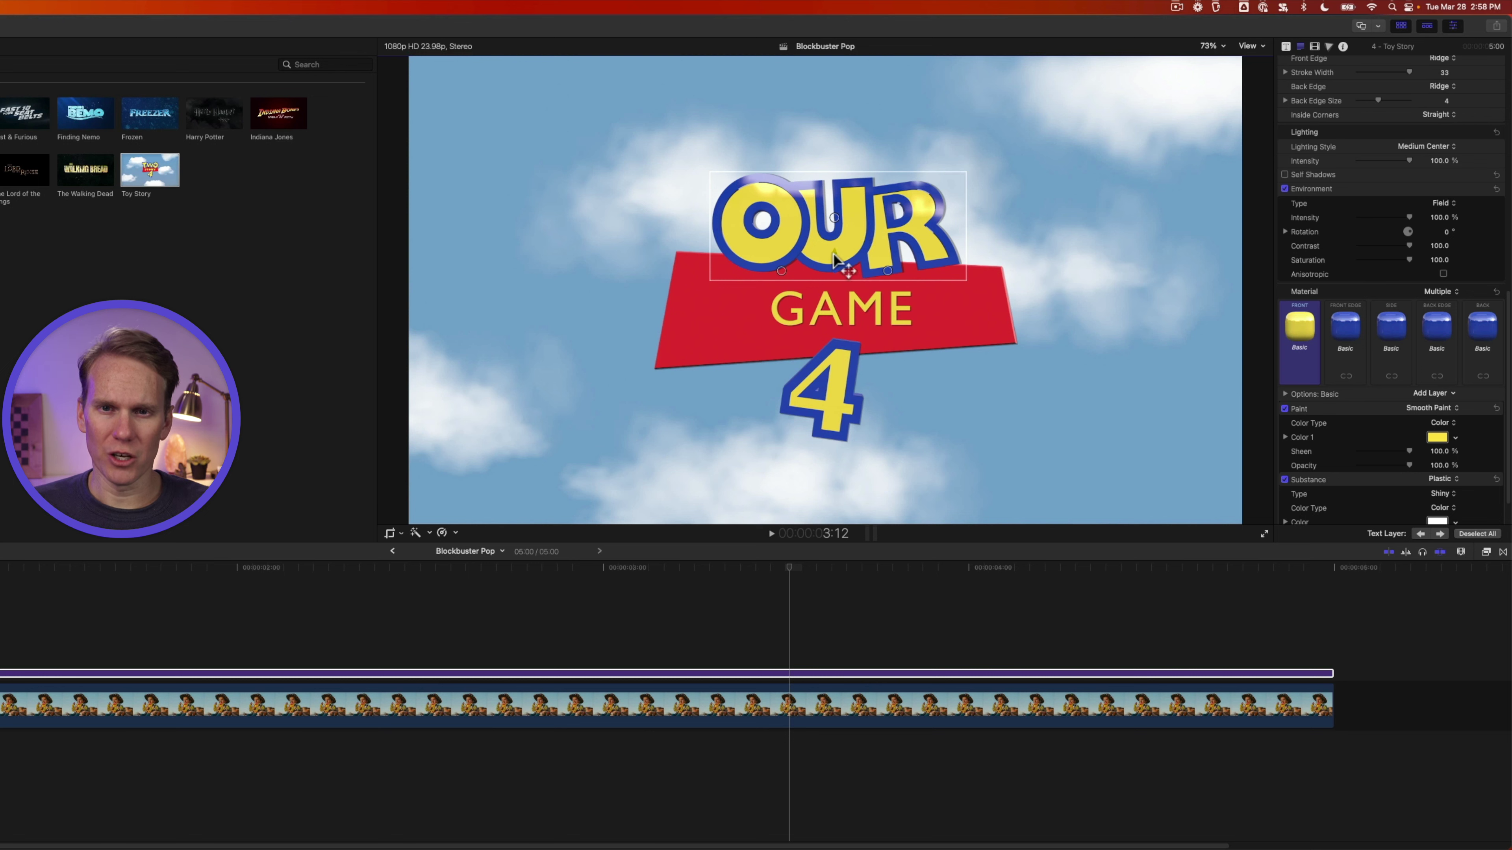
drag(835, 260, 836, 258)
drag(837, 202, 1262, 107)
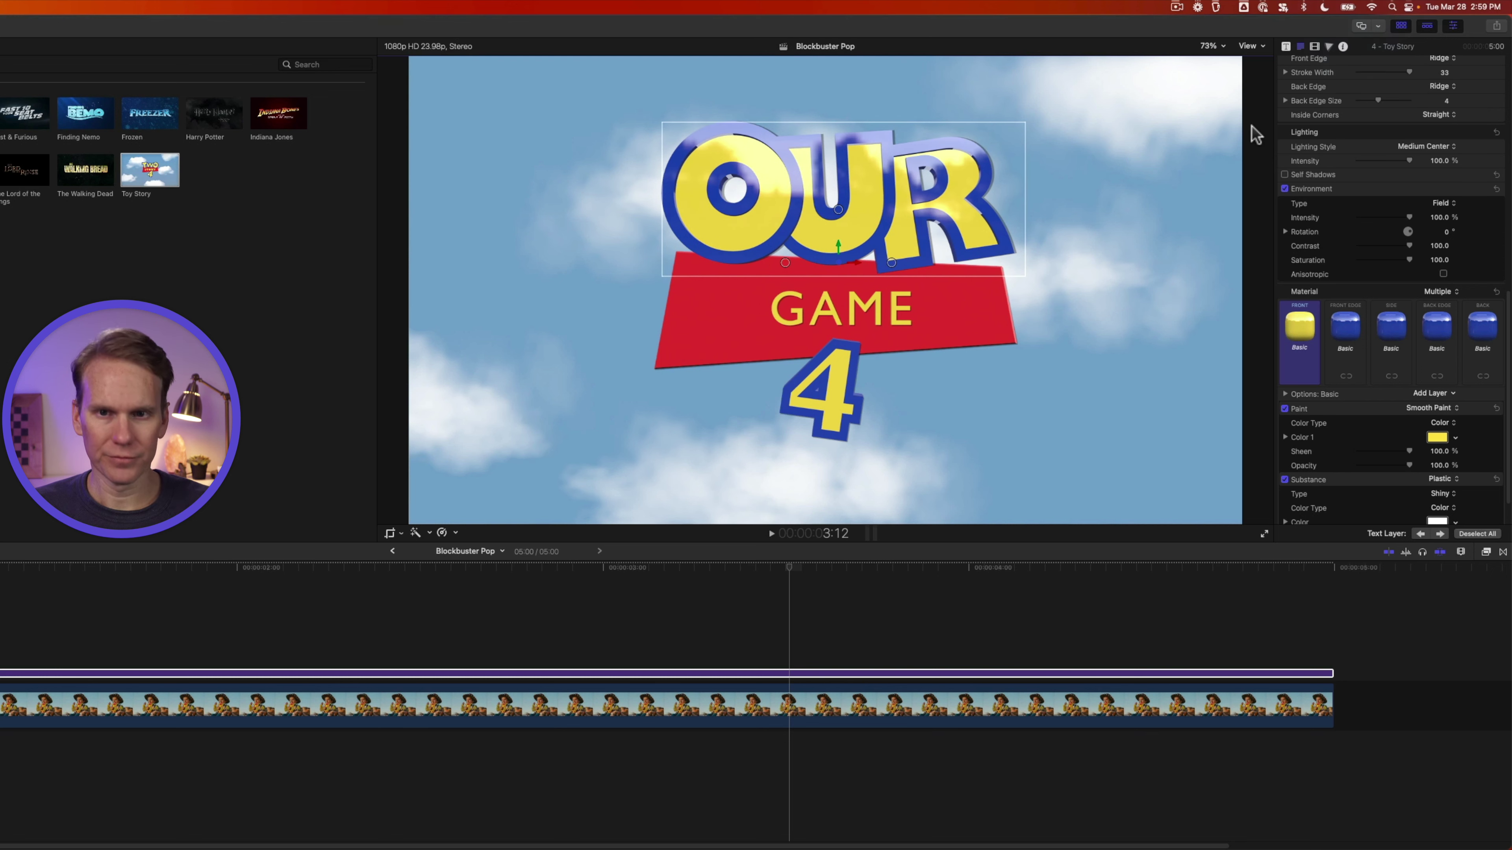
key(super+z)
- Try rotating the OUR text around its 3D axes with the on-screen handles, and undo the rotation
drag(837, 219, 841, 264)
mouse_move(889, 272)
mouse_down()
mouse_move(883, 296)
mouse_move(887, 271)
mouse_up()
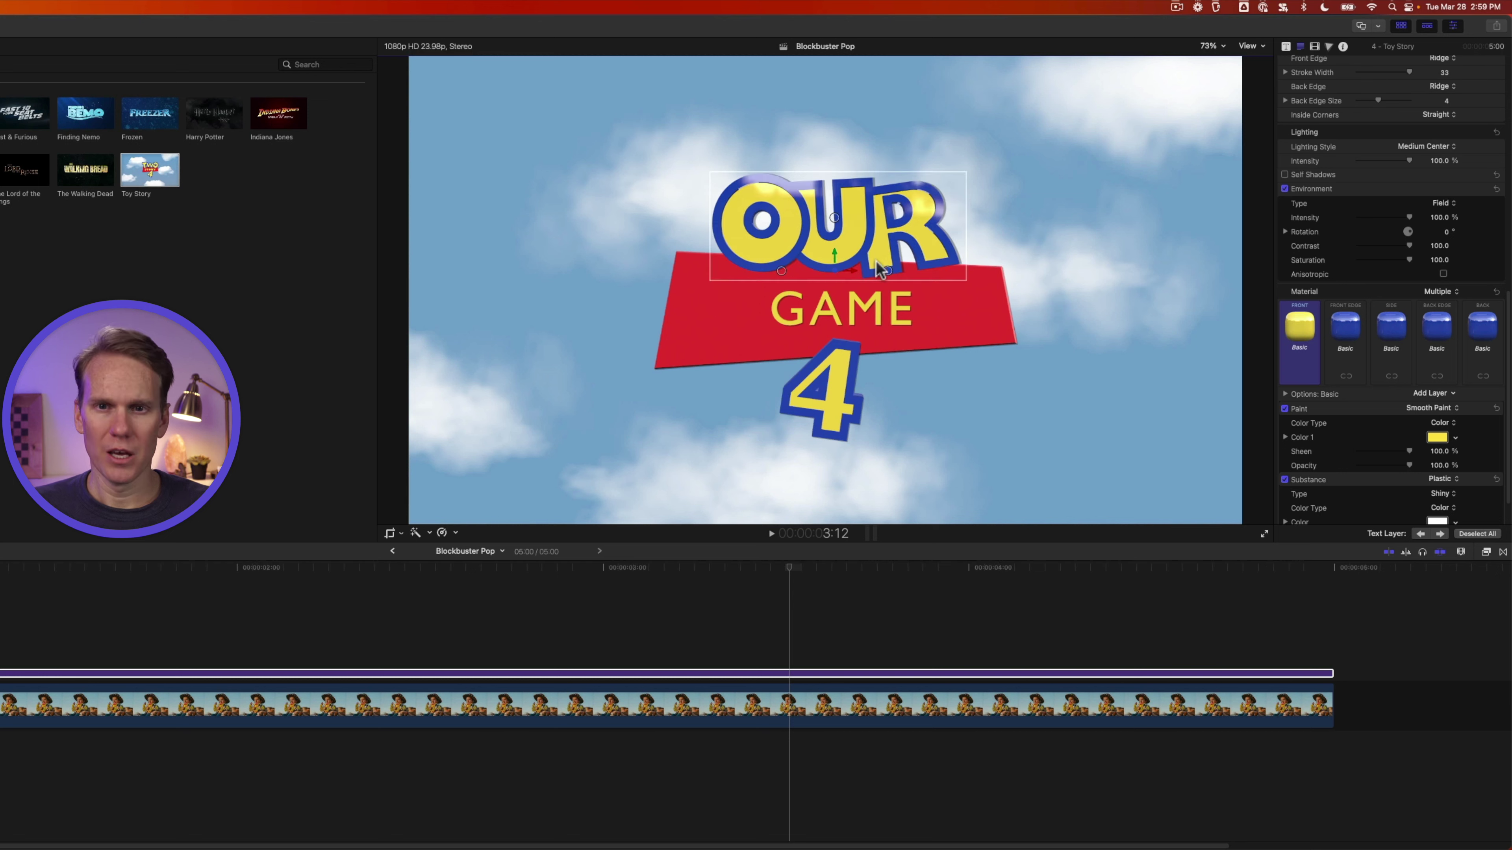
drag(781, 272, 814, 273)
key(super+z)
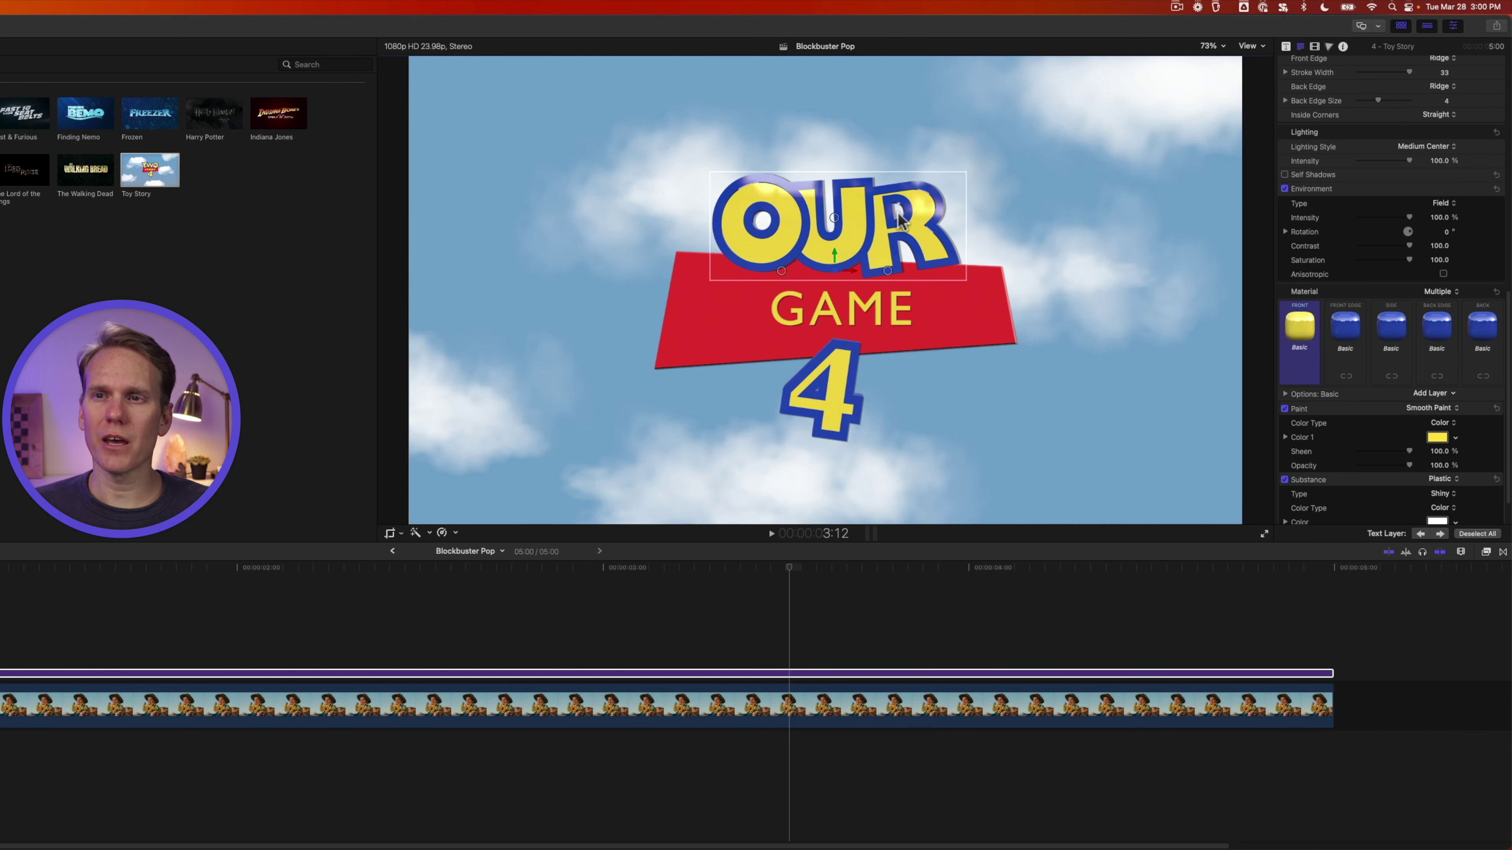
- In the title's published parameters, recolor the red shape with the first saved purple swatch, with size and opacity at 100%
click(1285, 45)
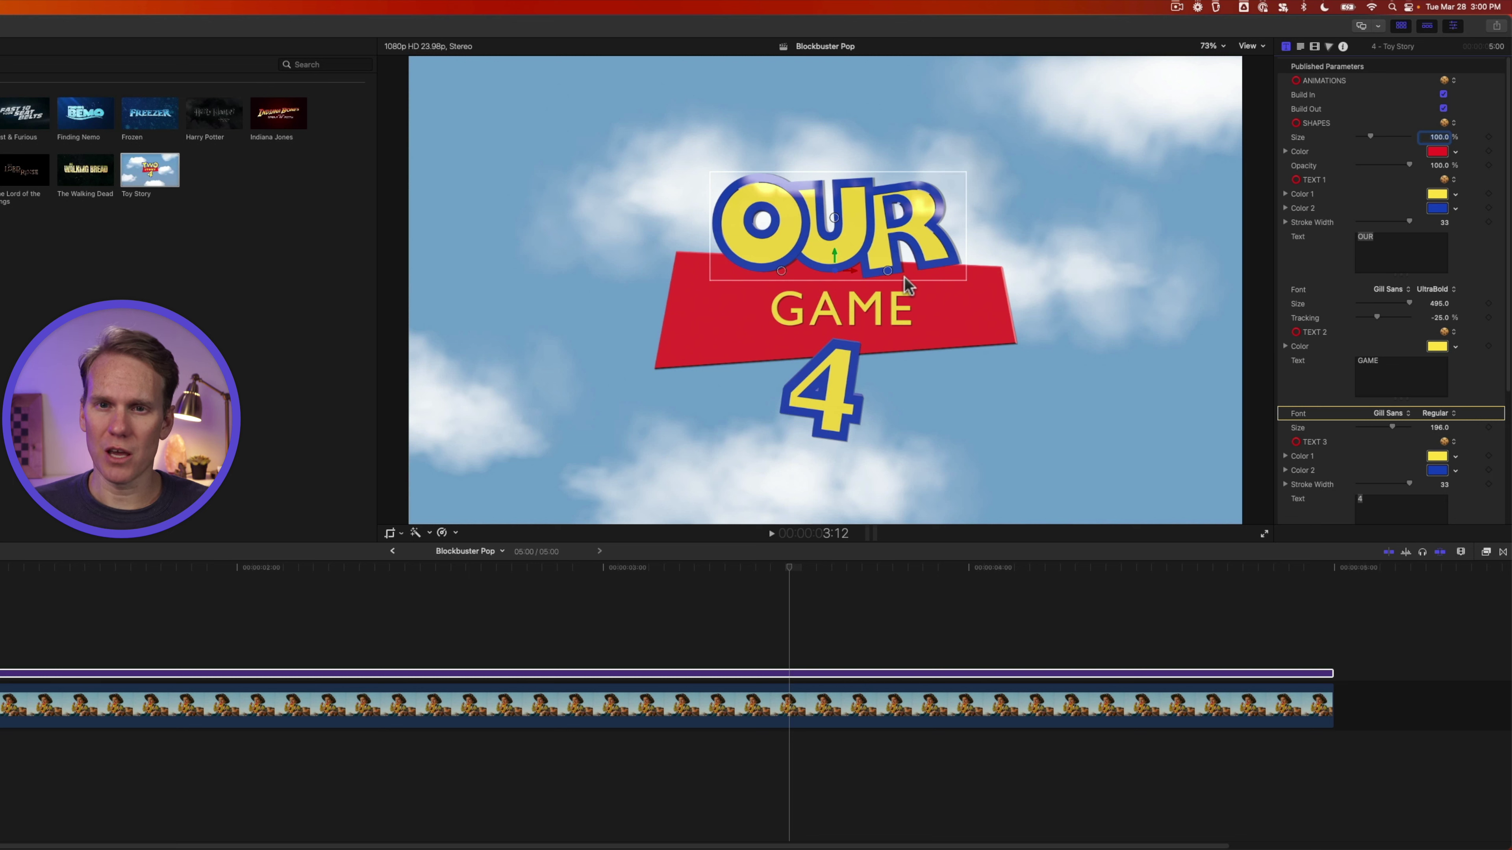
drag(1369, 137, 1381, 142)
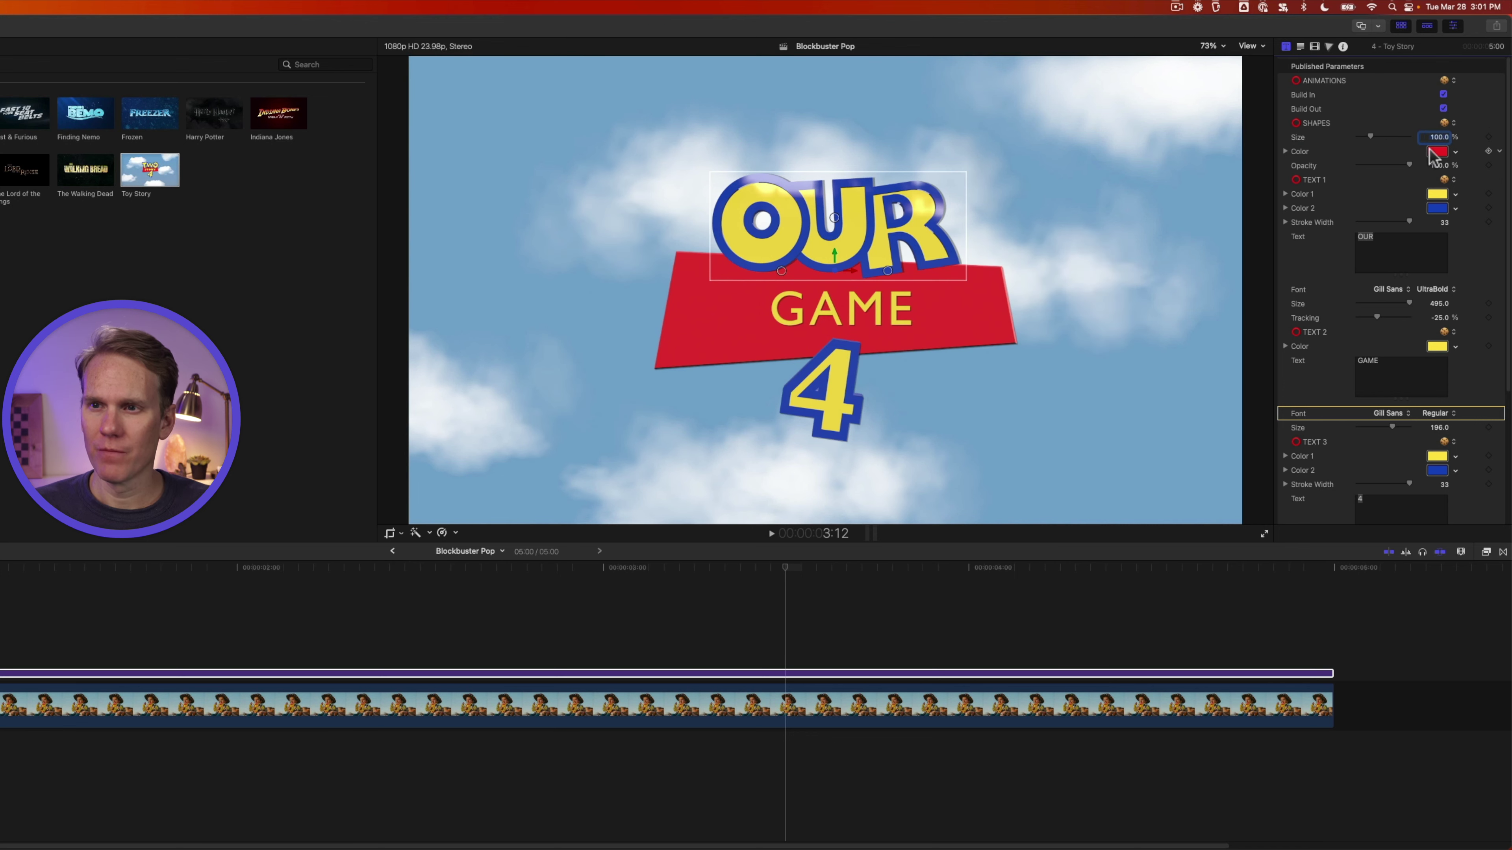
click(1437, 152)
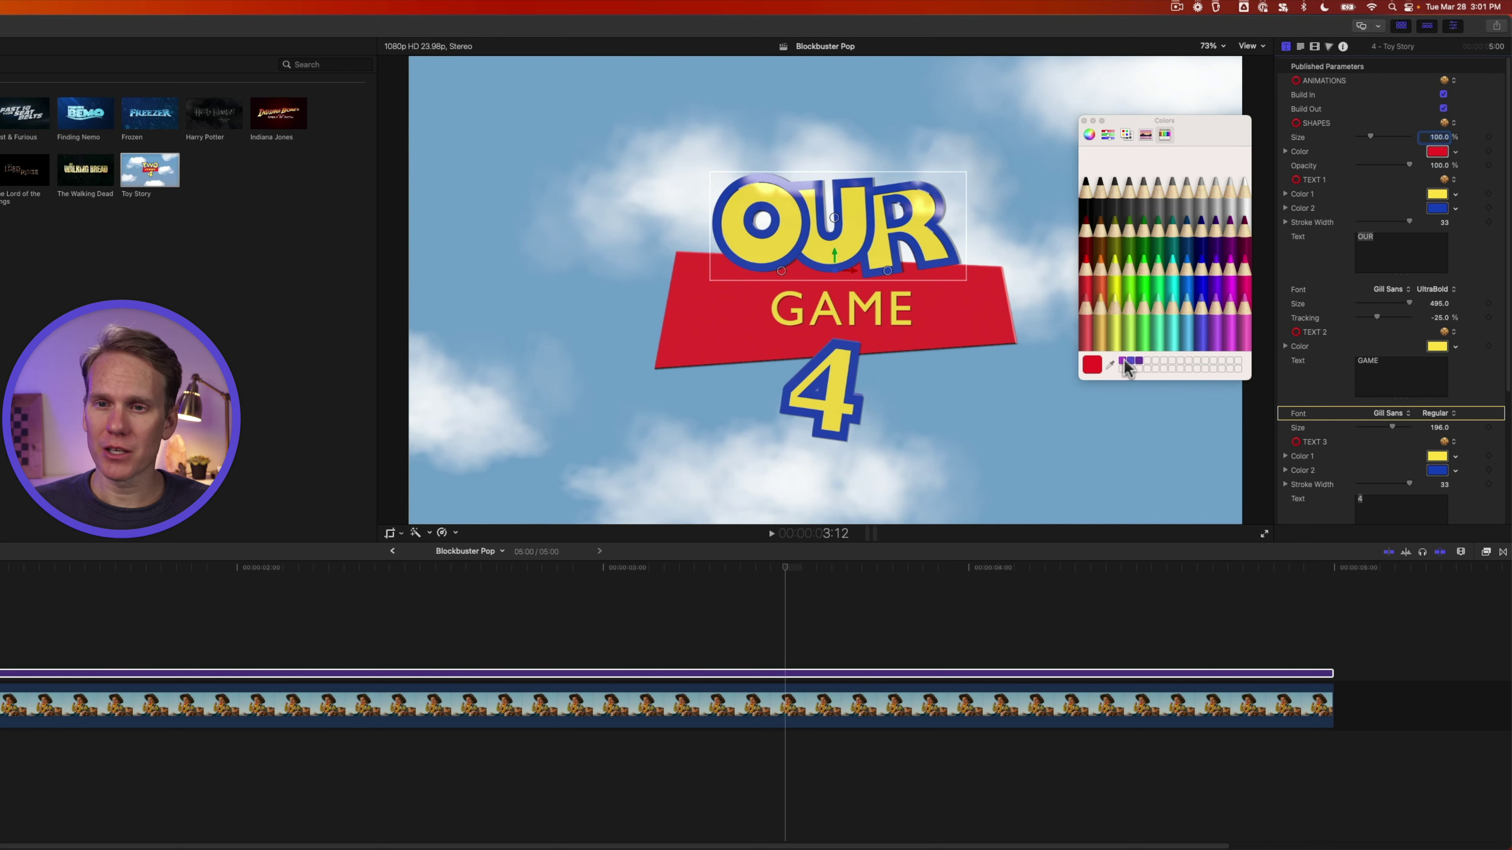
click(1123, 362)
mouse_move(1406, 165)
mouse_down()
mouse_move(1373, 166)
mouse_move(1424, 168)
mouse_up()
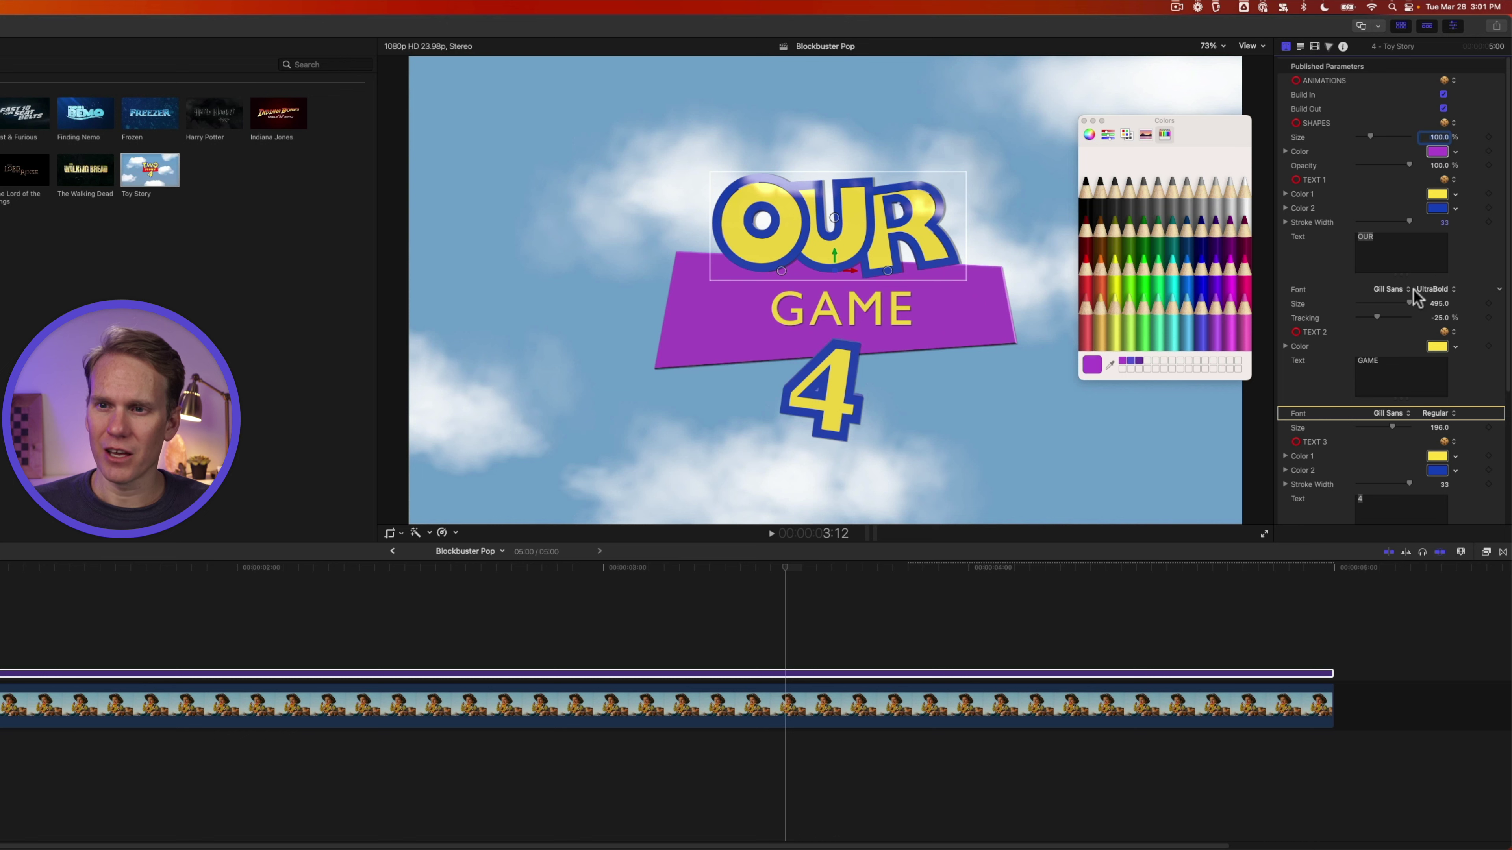
- Set Text 1's Color 1 to the first saved purple swatch and Color 2 to the second, darker purple swatch
click(1438, 193)
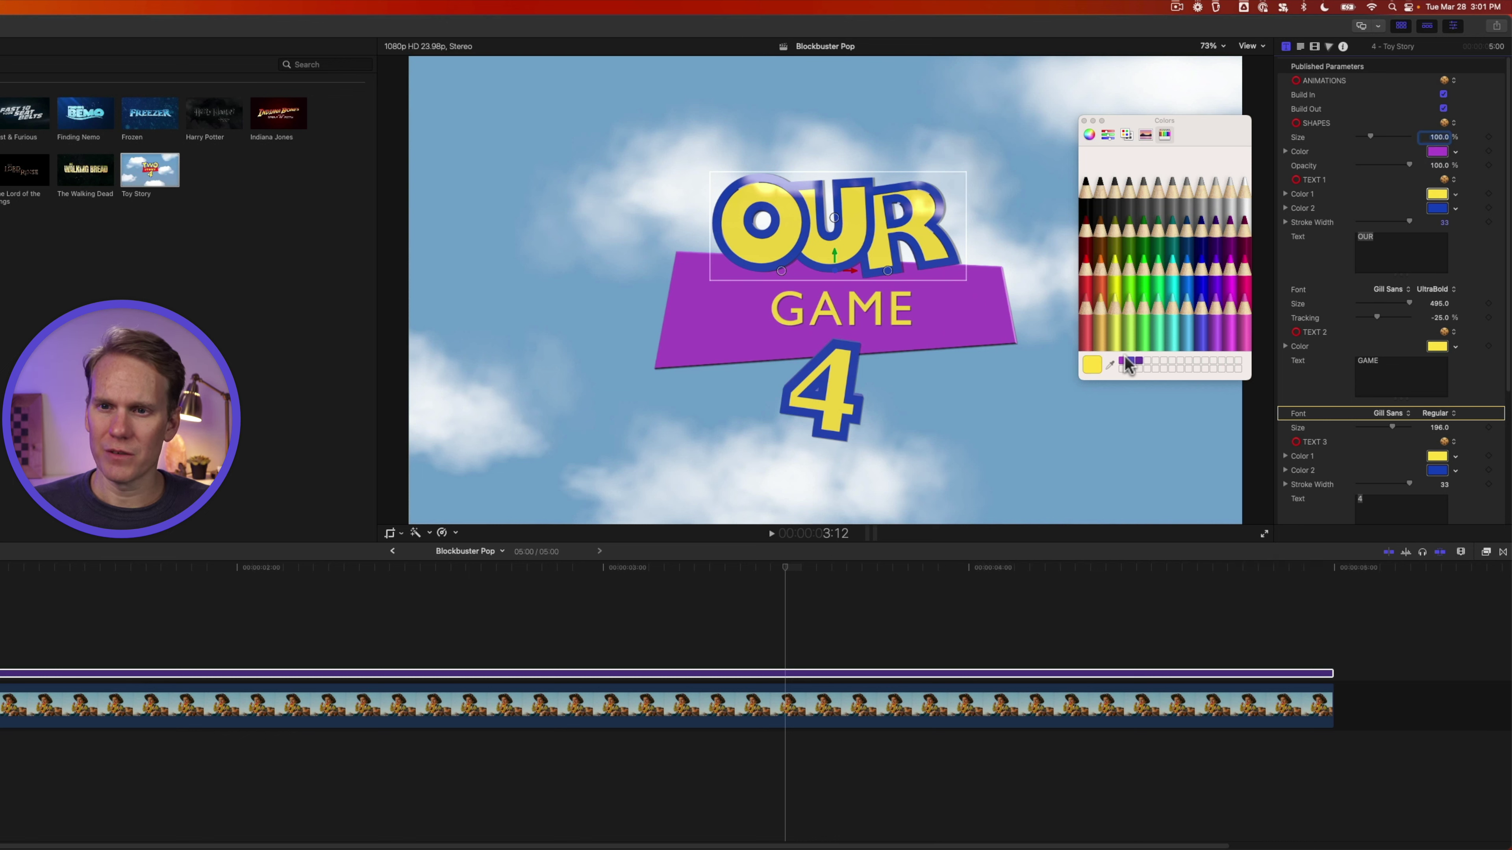
click(1123, 360)
click(1437, 208)
click(1131, 360)
- Change Text 1 to YOUR in Gill Sans UltraBold, with size 495 and tracking -25%
triple_click(1396, 244)
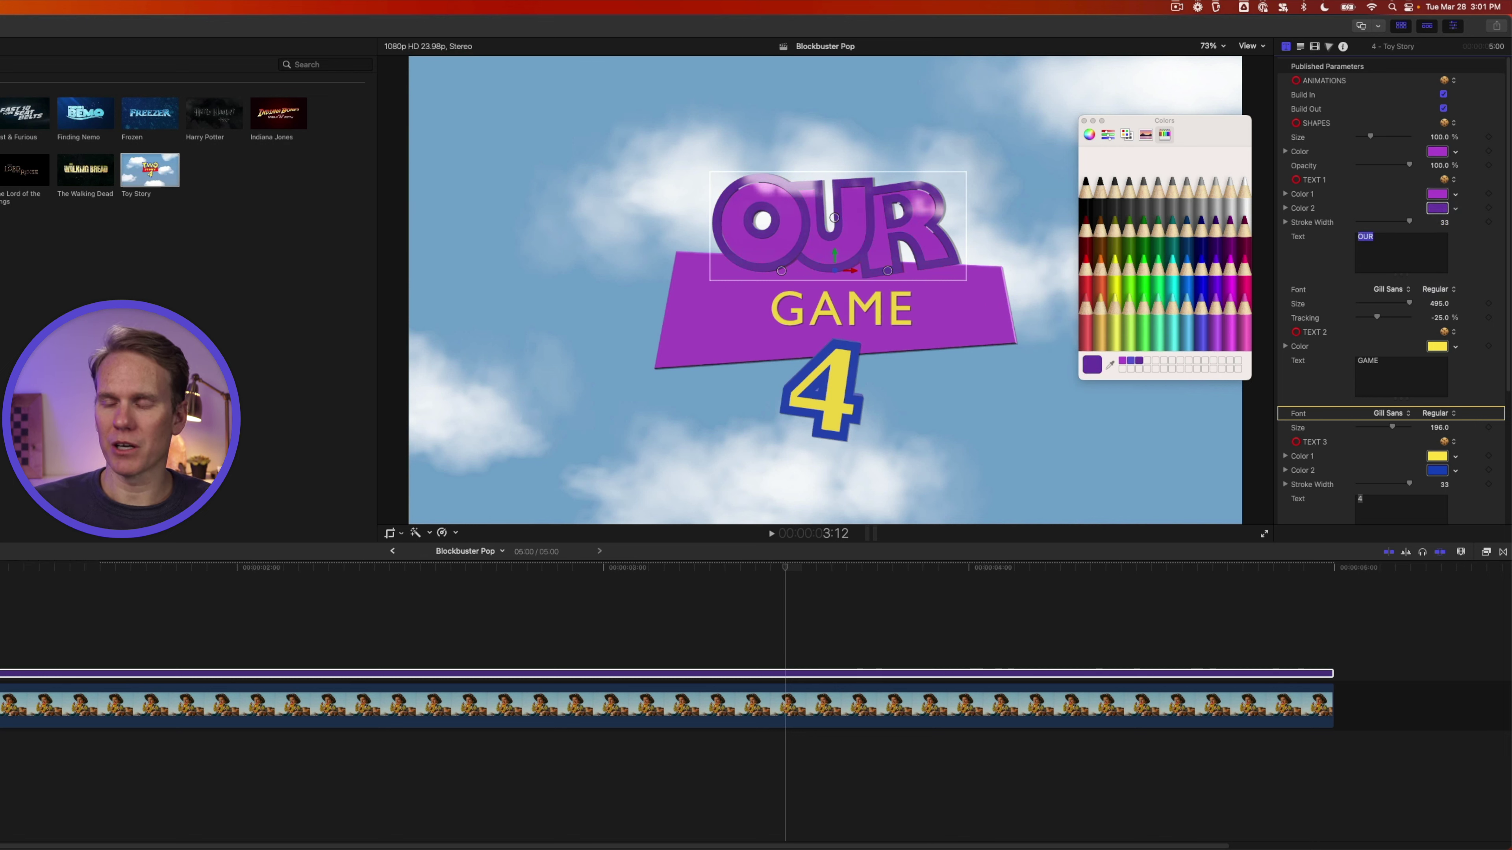
text(YOUR)
click(1404, 291)
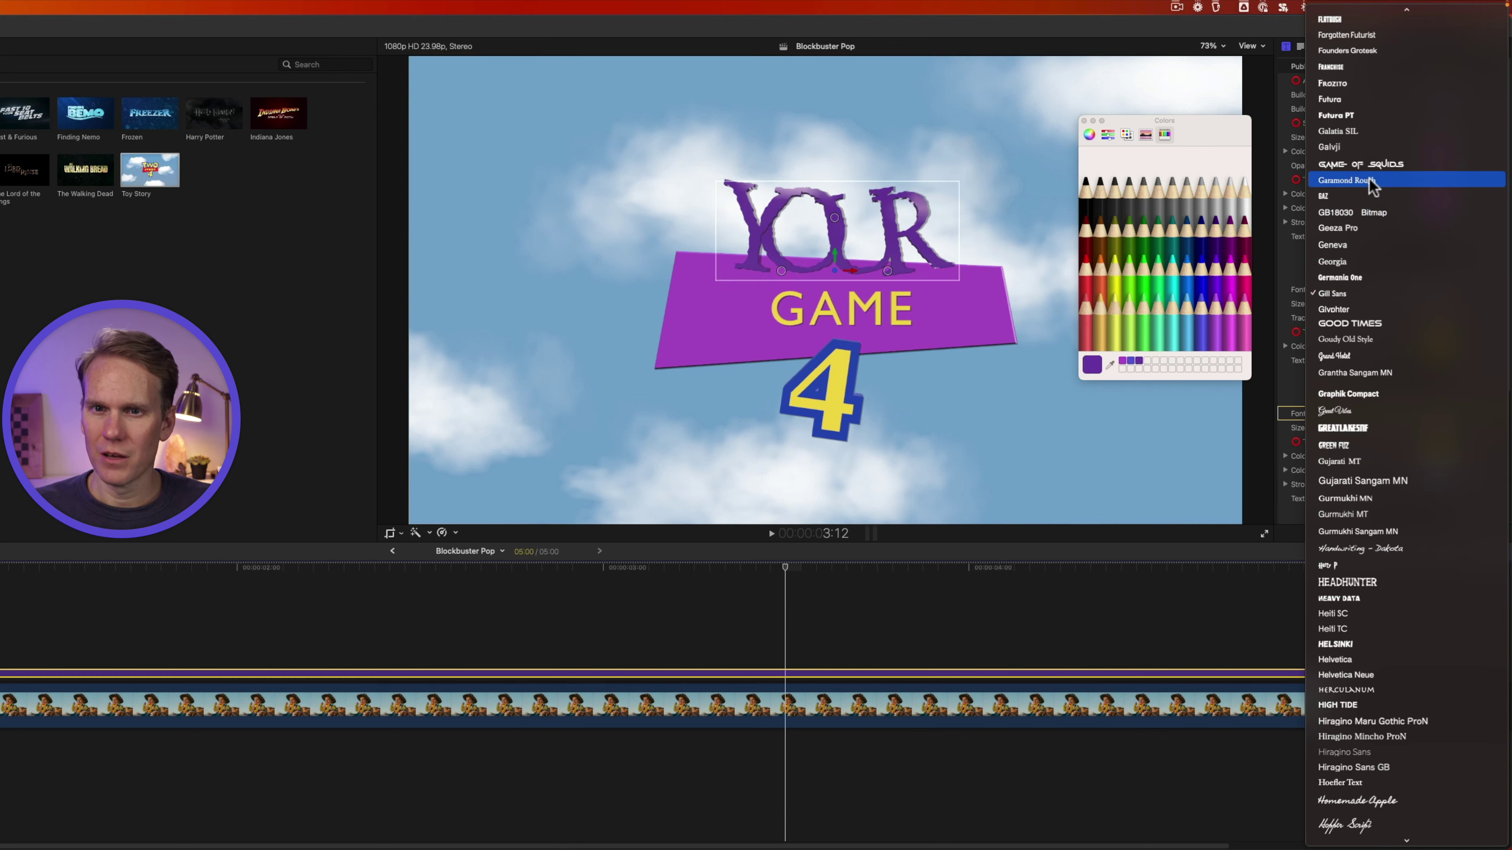
key(Escape)
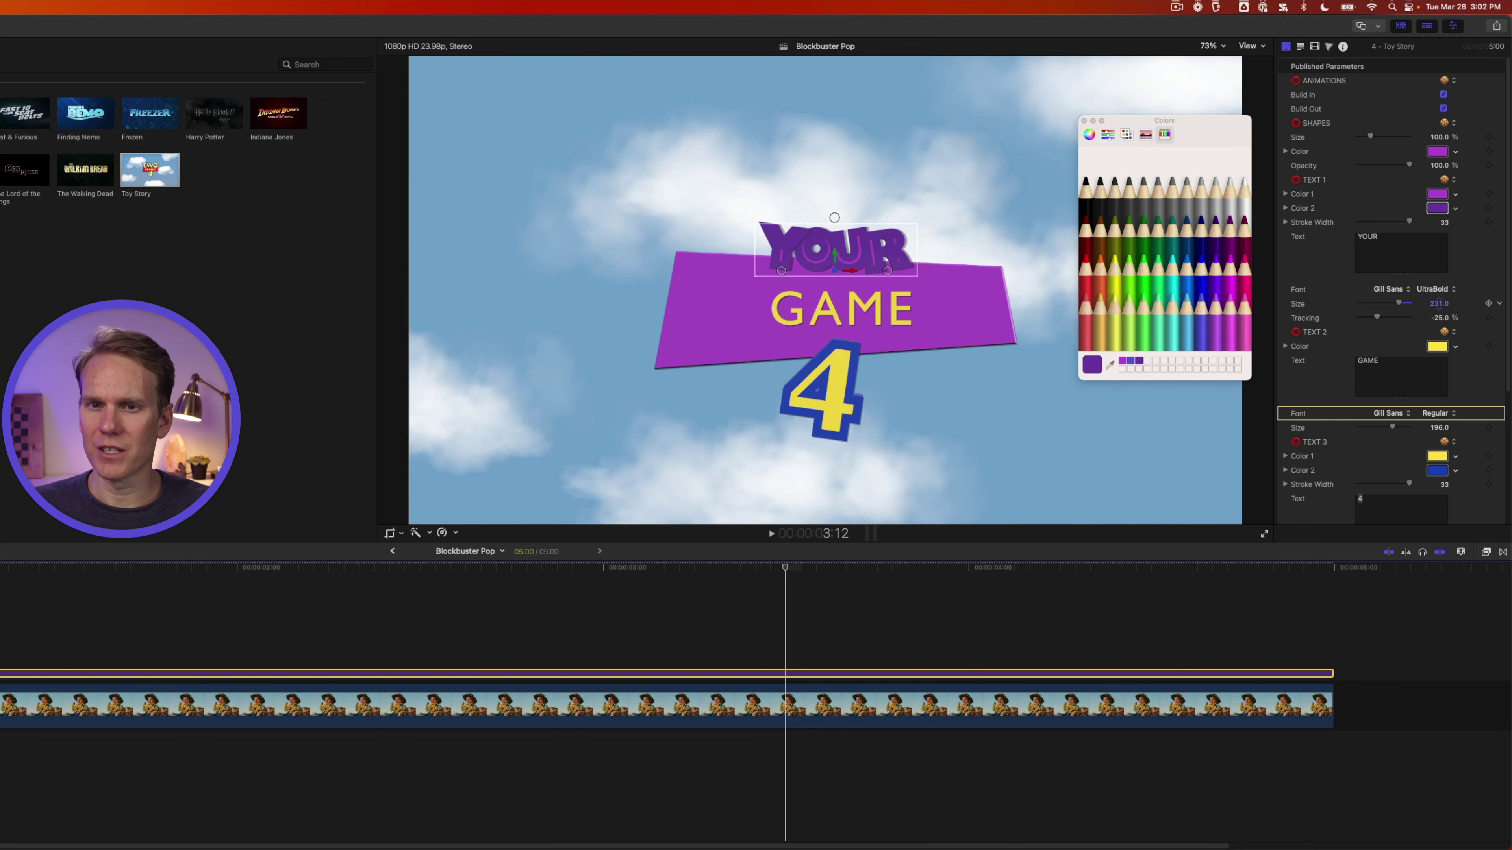
drag(1440, 303, 1470, 303)
drag(1378, 316, 1385, 314)
- Try fading the background clouds by lowering Clouds Opacity, and restore it to 100%
scroll(1326, 410, down, 5)
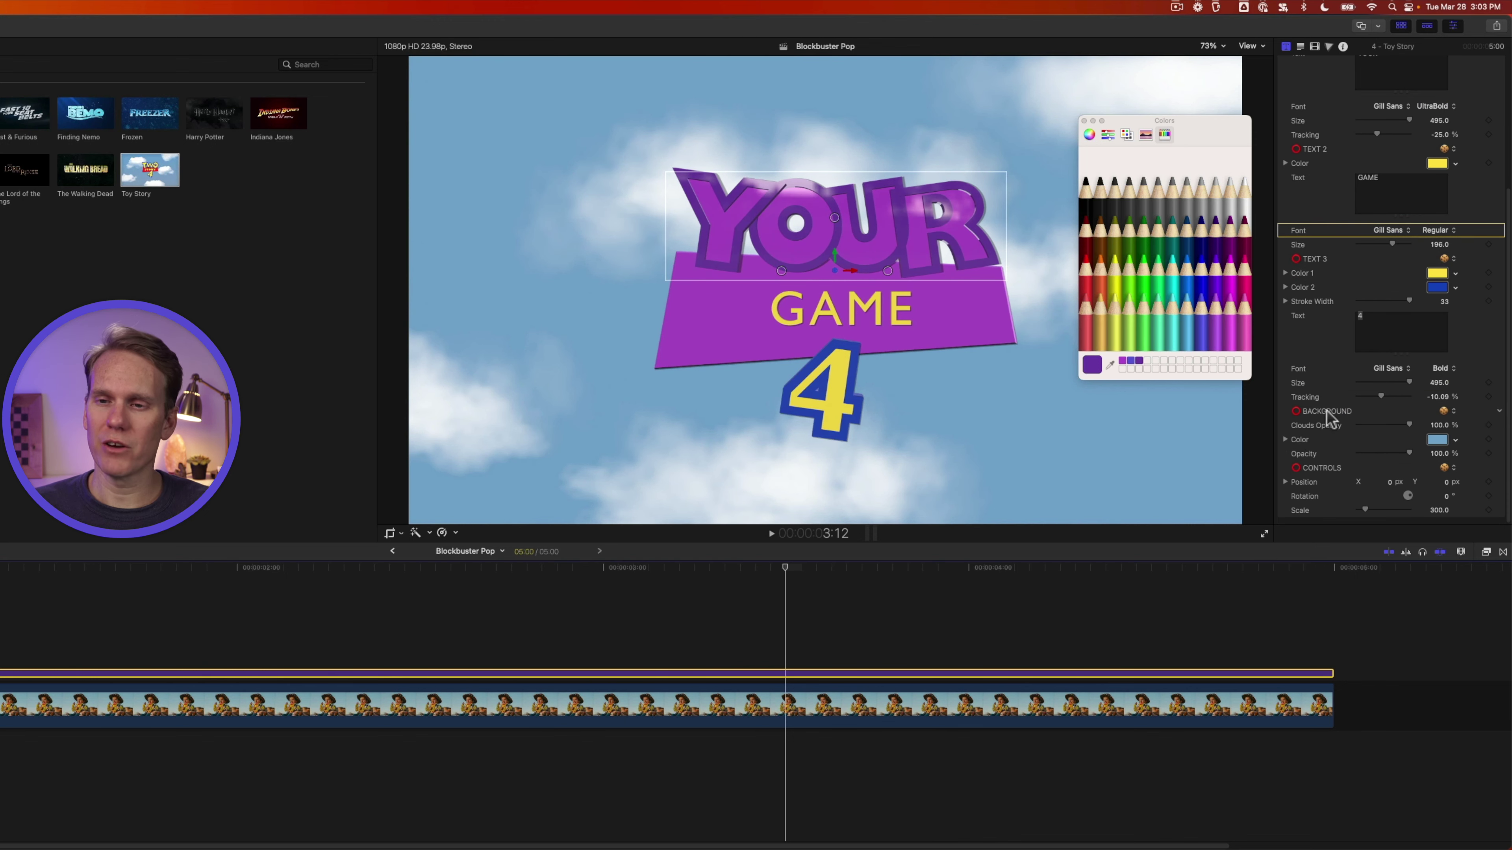
drag(1409, 425, 1362, 431)
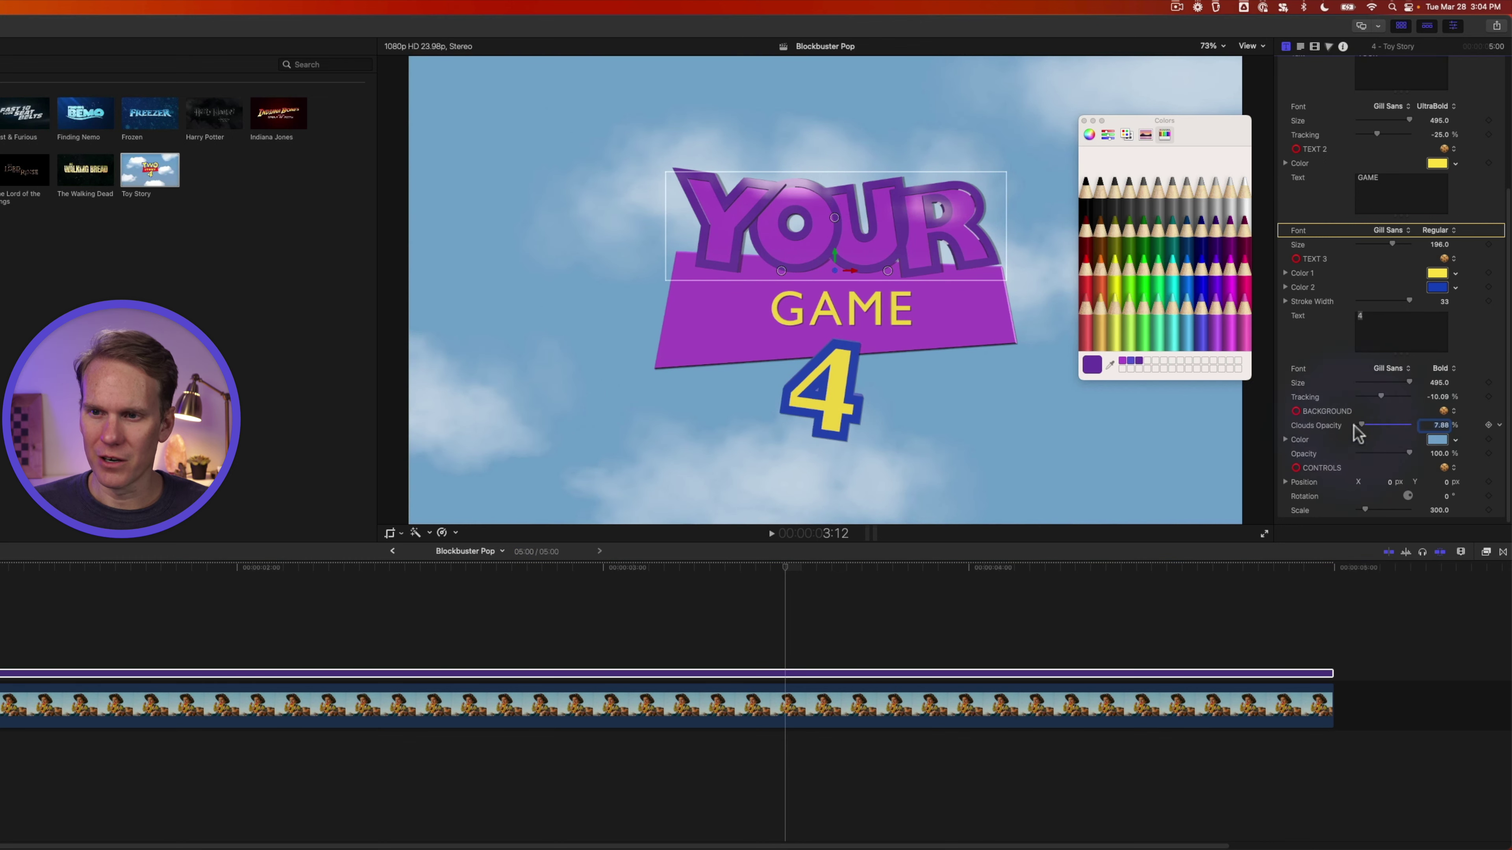
drag(1354, 427, 1411, 425)
- Set the title's background color to the third saved swatch, a blue-purple, and reduce the background opacity to about 65%
click(1438, 440)
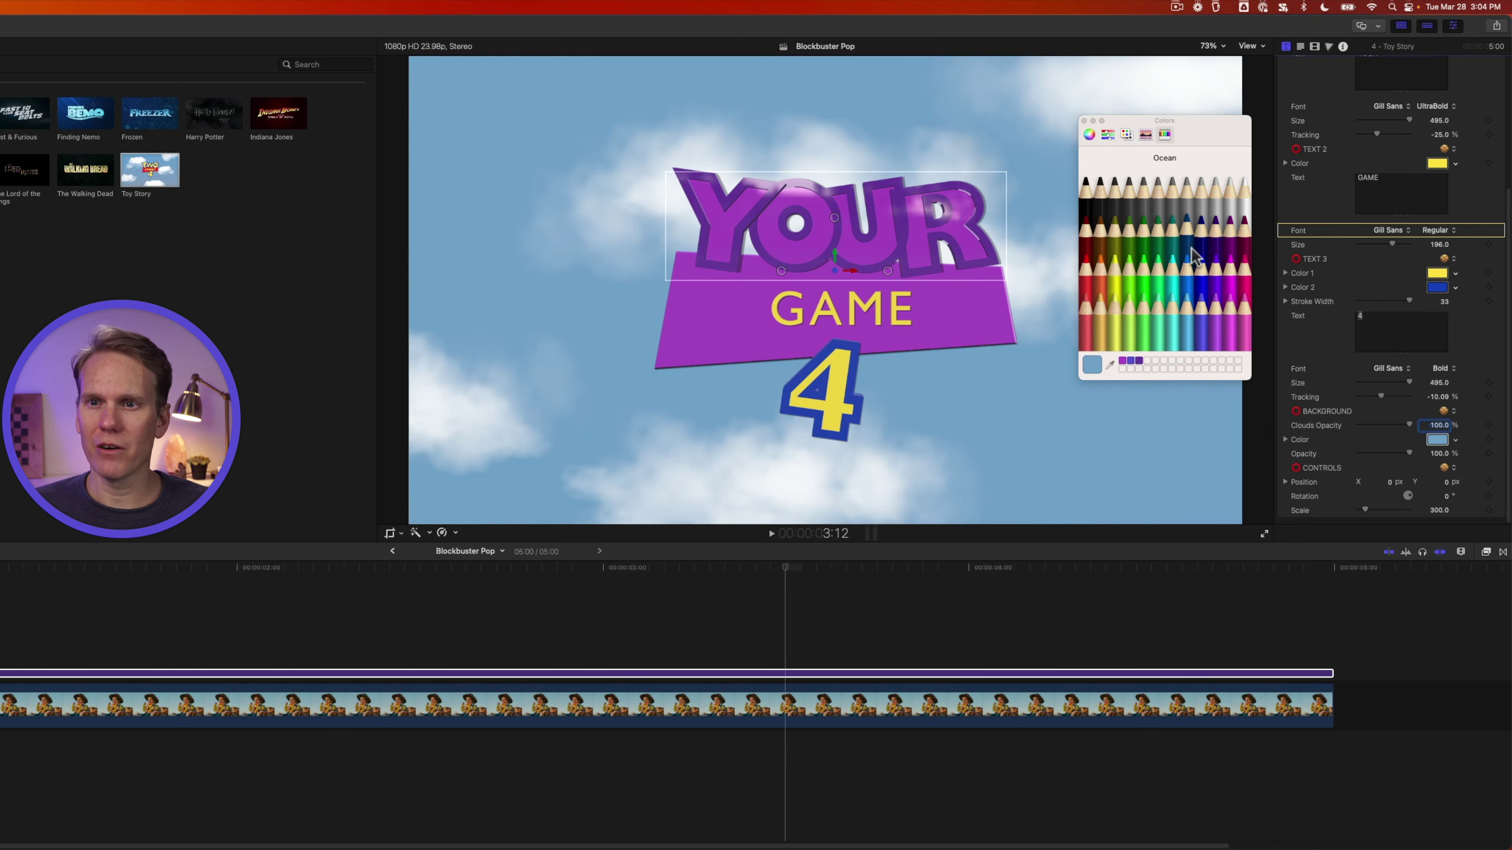
click(1139, 361)
drag(1408, 454, 1353, 450)
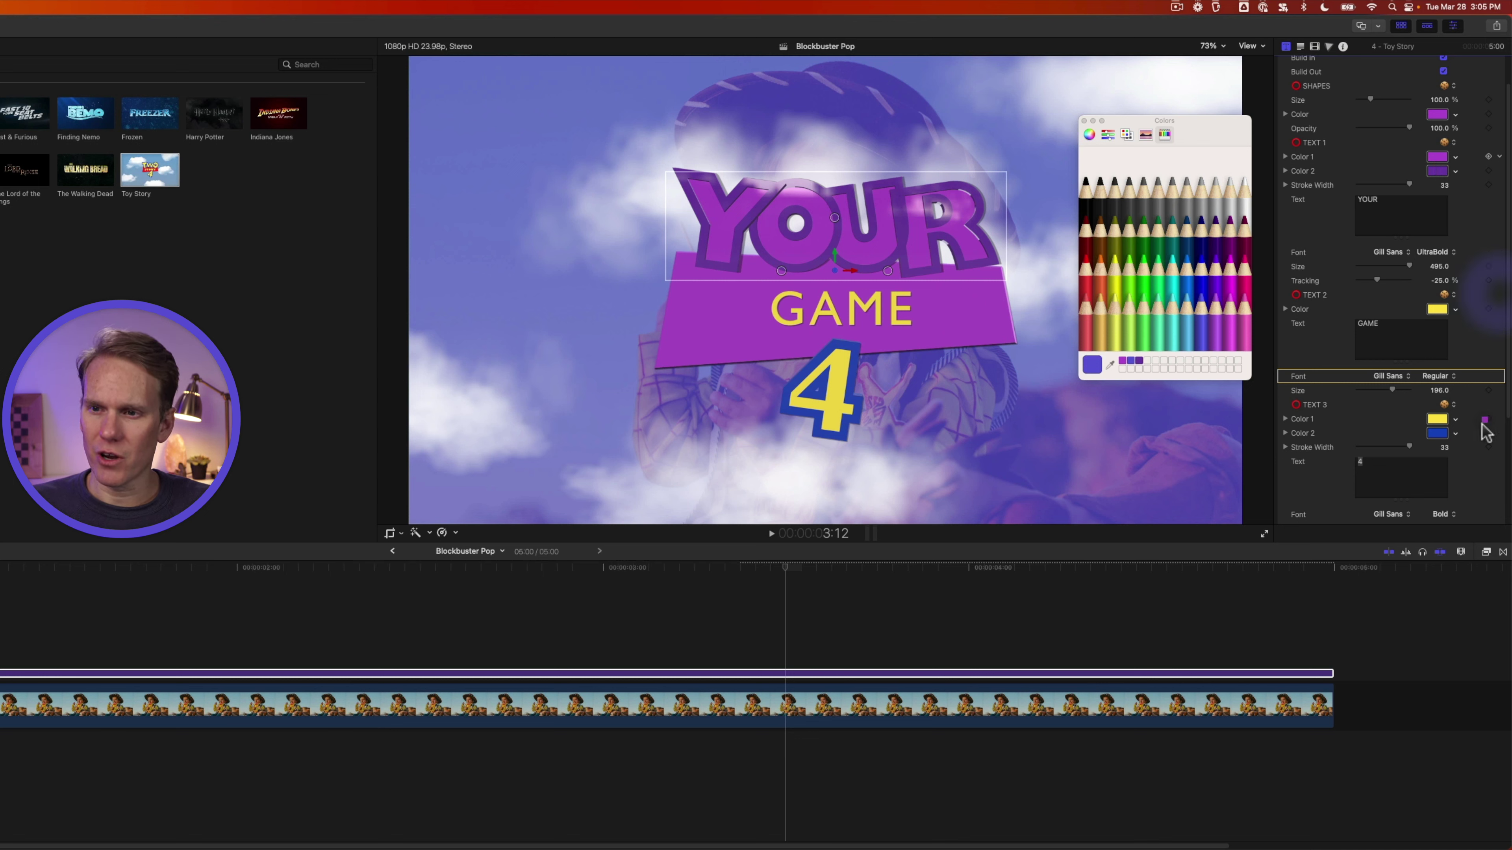
- Copy Text 1's purple and darker purple to Text 3's Color 1 and Color 2, and the darker purple to Text 2's color
click(1437, 421)
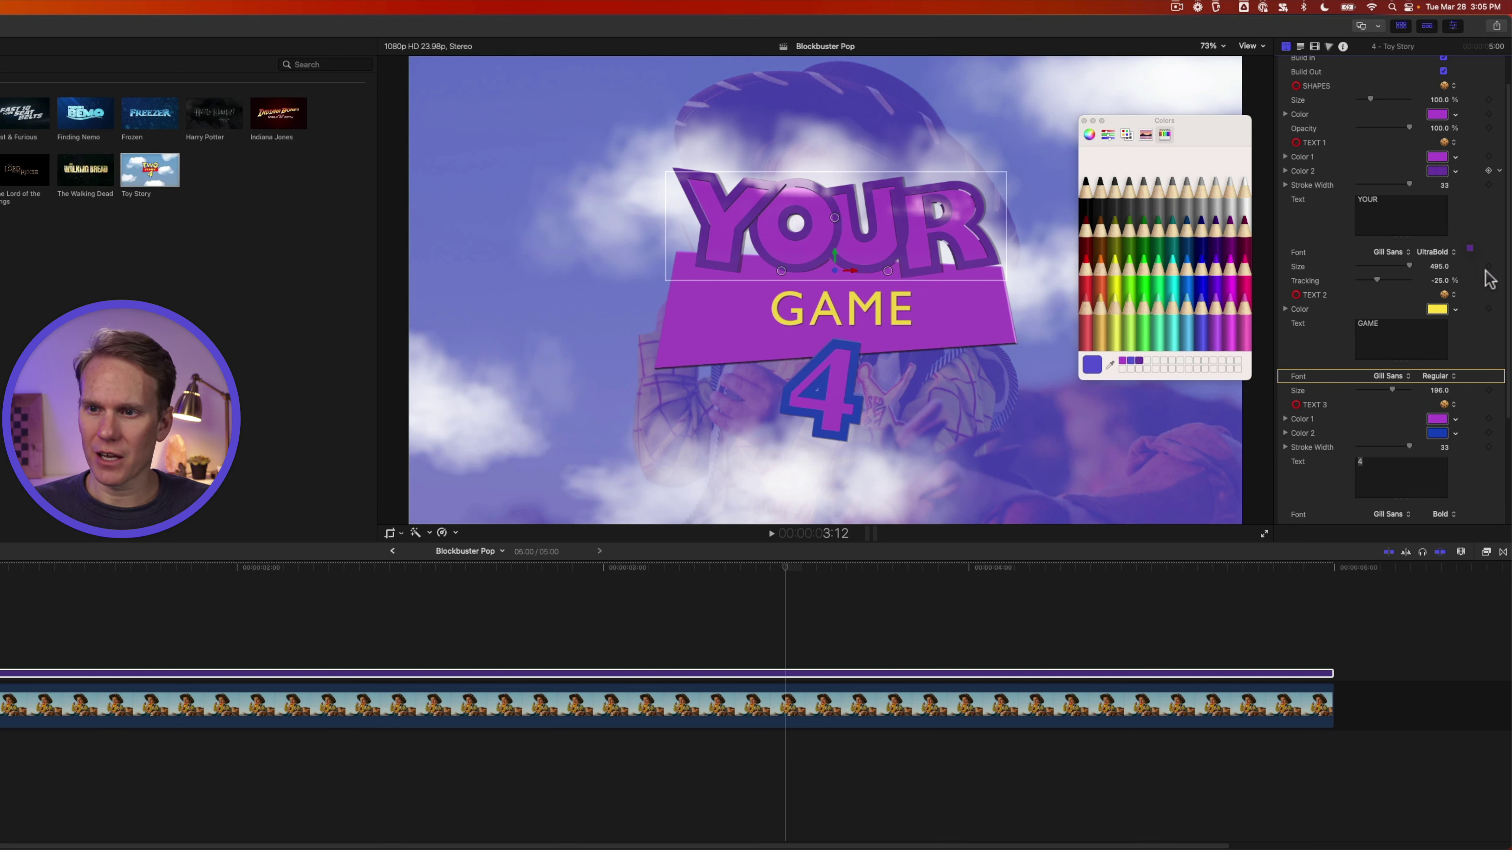
click(1440, 435)
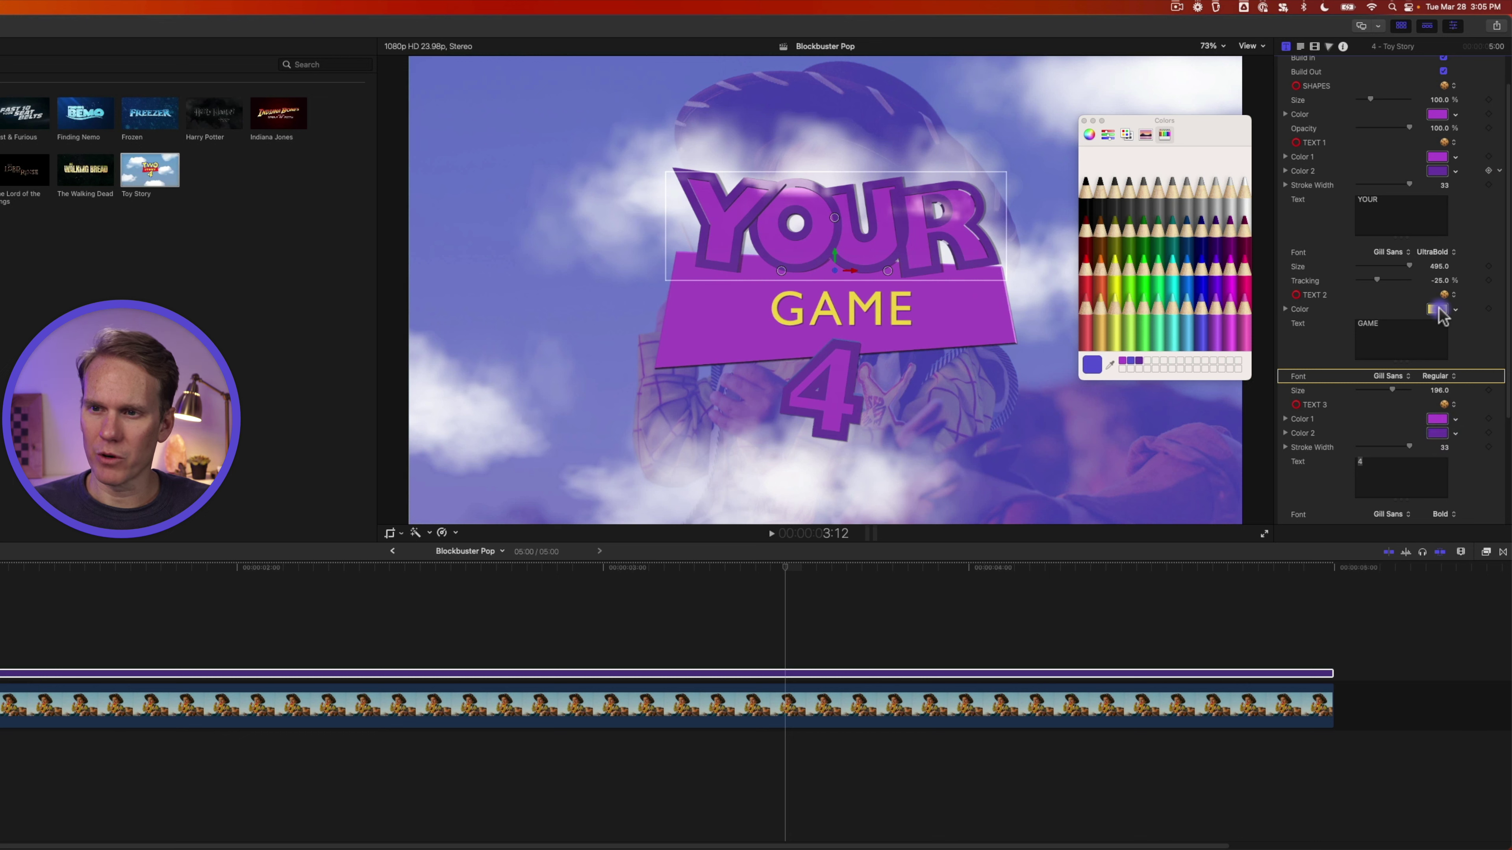
click(1439, 310)
- In the title's overall controls, set the X position to -0.24 px and the rotation to 29°
scroll(1393, 489, down, 5)
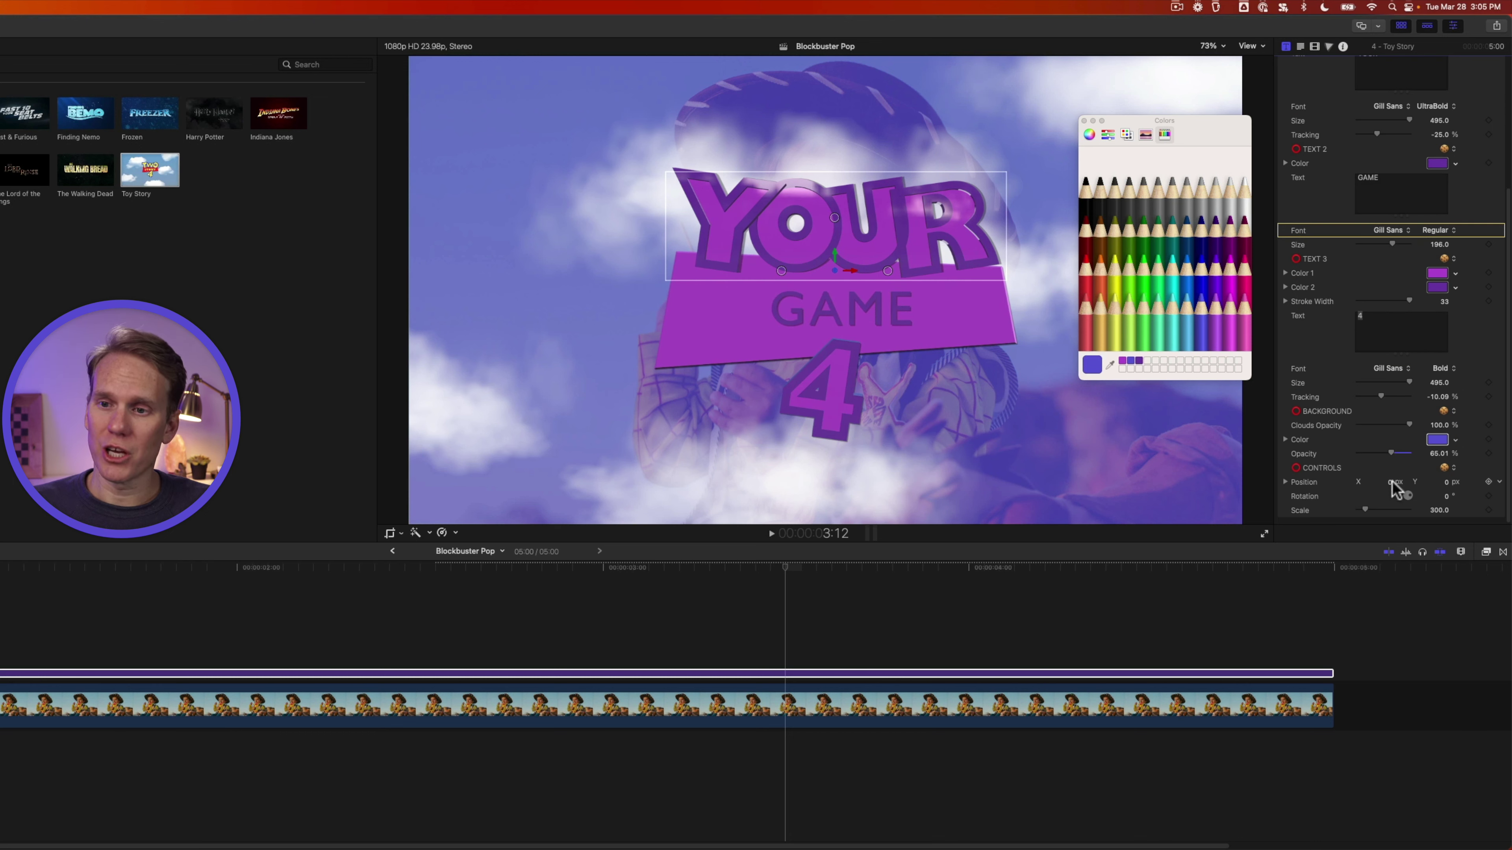
drag(1389, 482, 1450, 503)
text(29)
key(Return)
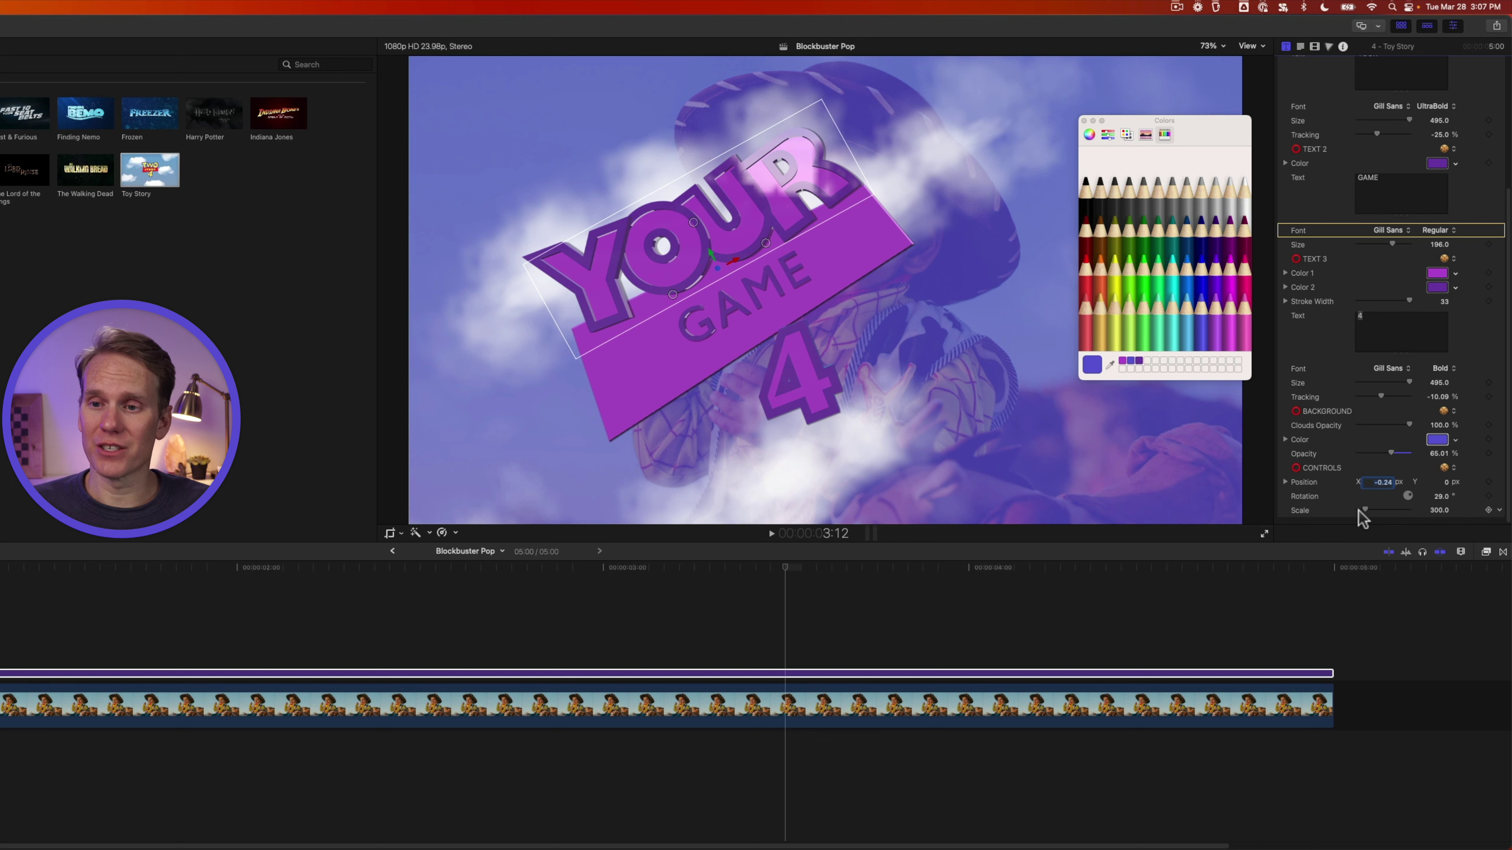
- Set the title's overall scale to 400 and play the animation from the start of the timeline
click(1438, 510)
text(400)
key(Return)
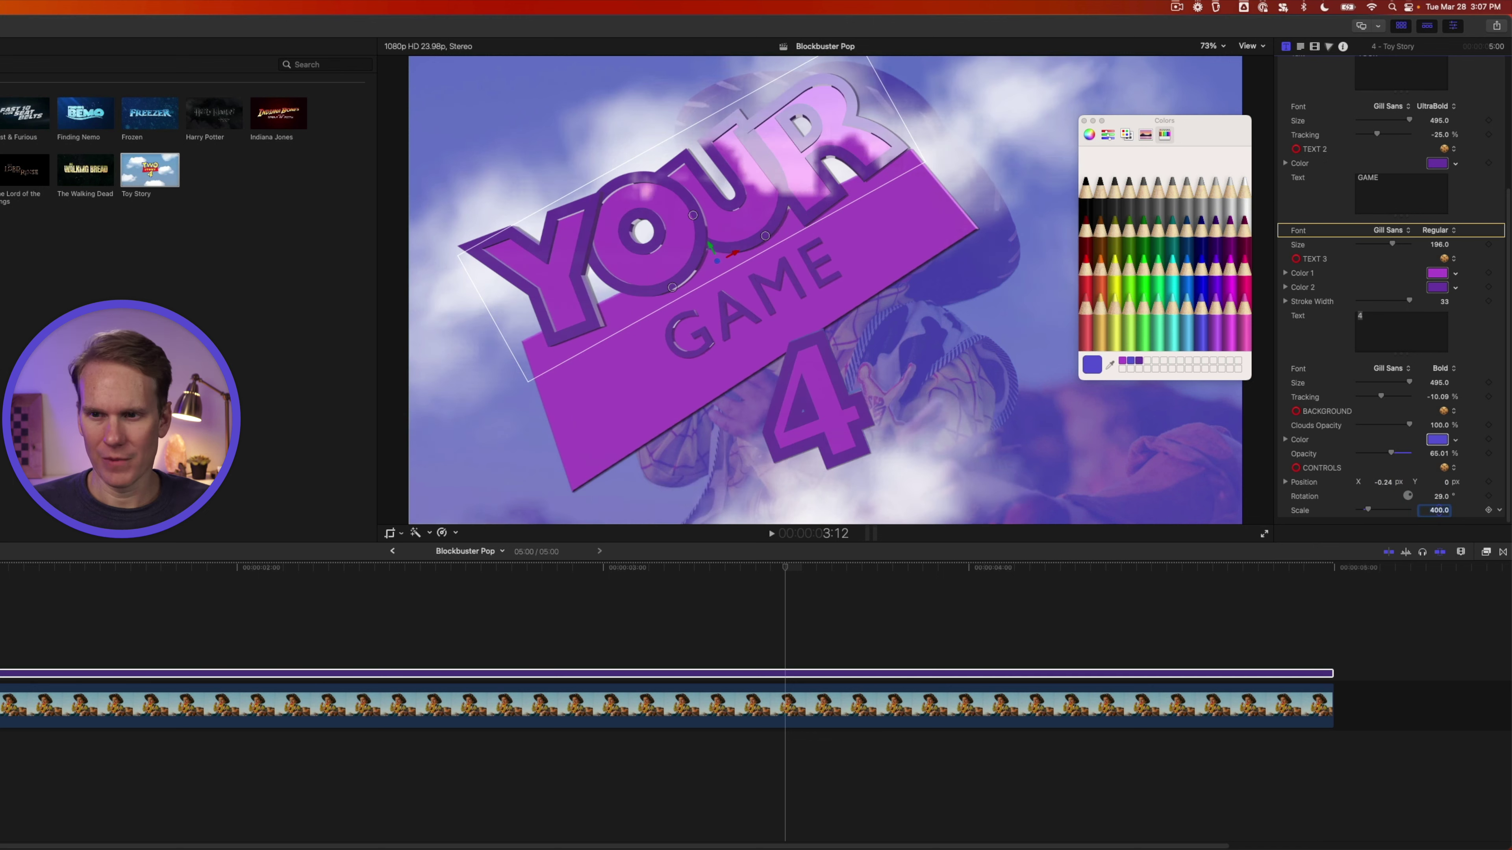
key(Home)
key(space)
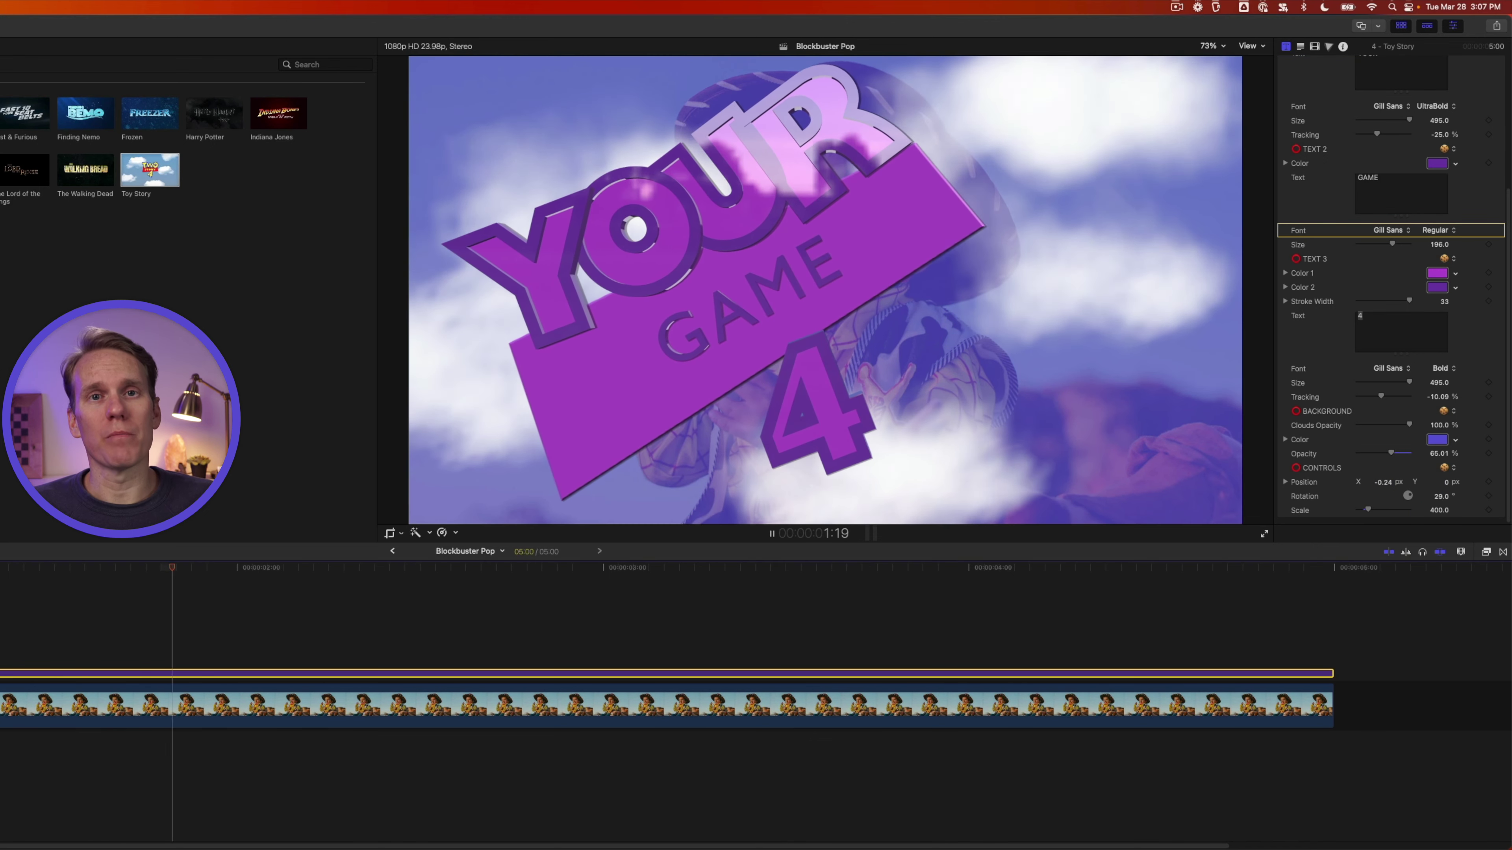